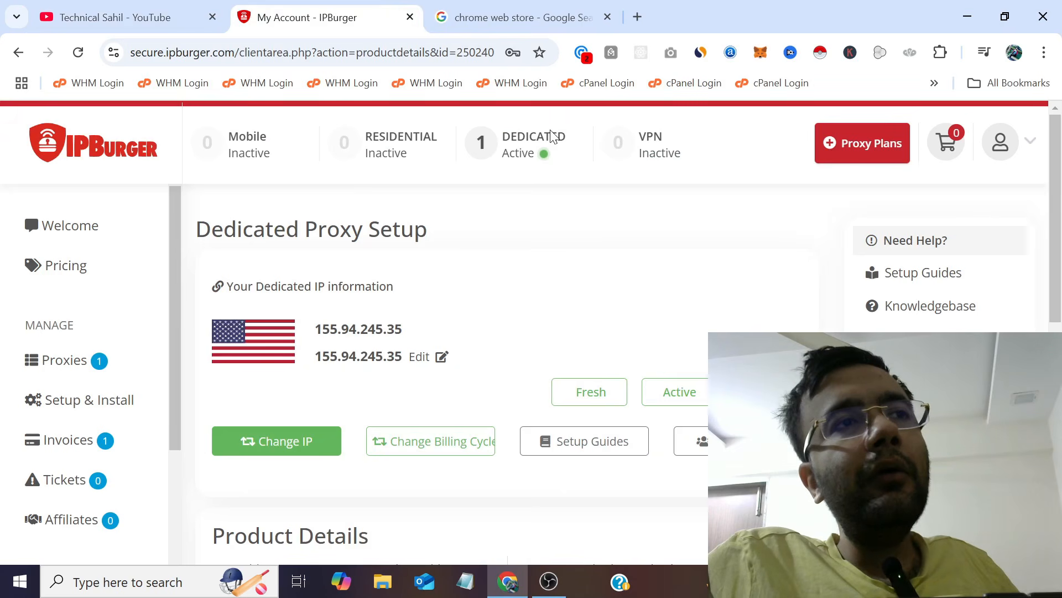
Open the official Chrome Web Store site from the 'chrome web store' Google results.
click(498, 16)
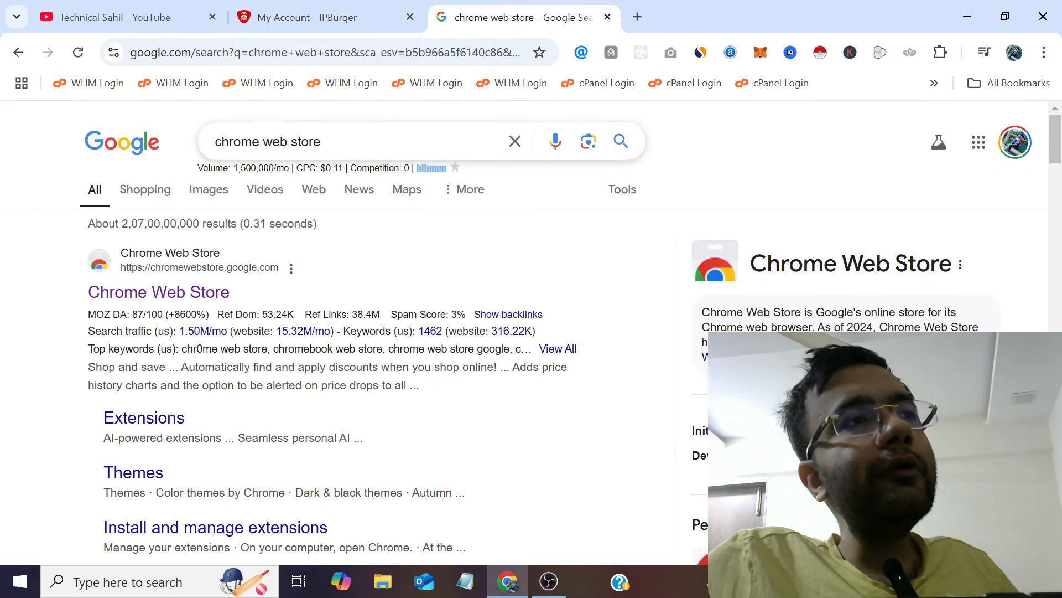
drag(324, 141, 213, 141)
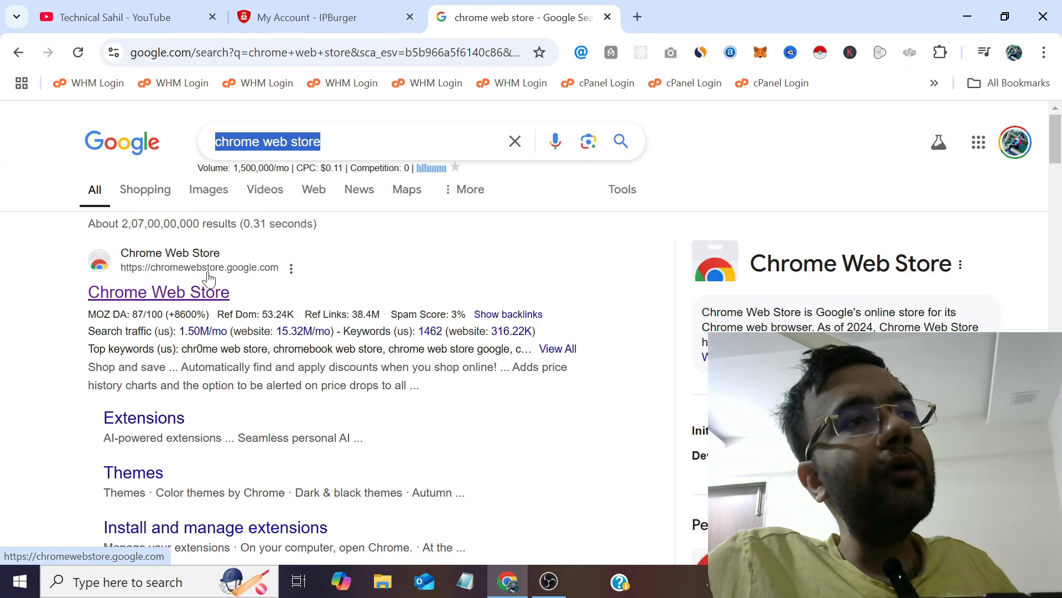
click(176, 296)
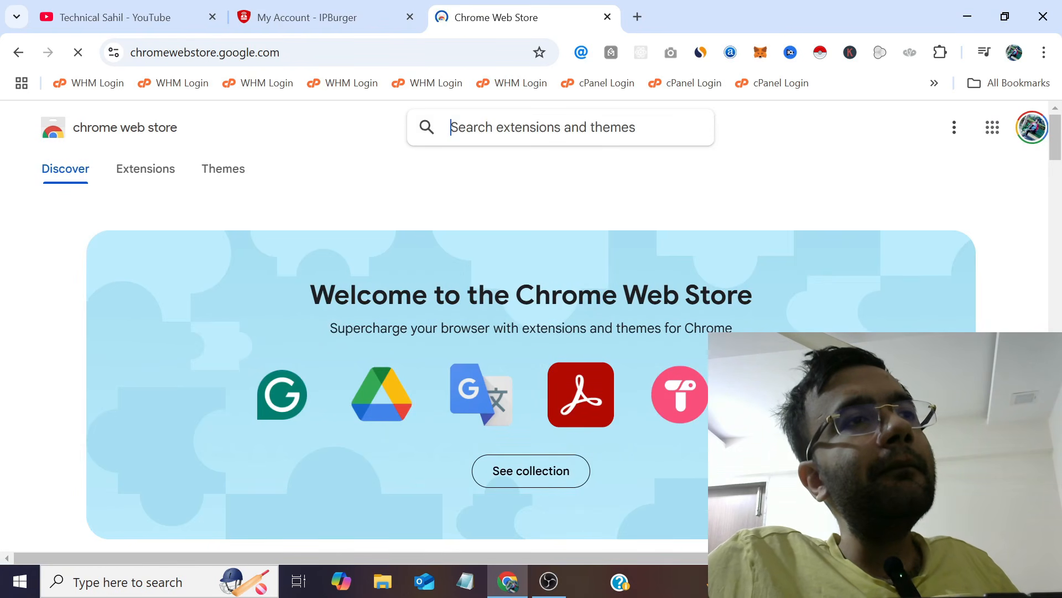
Search the store for 'ipburger' and add IPBurger Proxy & VPN to Chrome.
text(i)
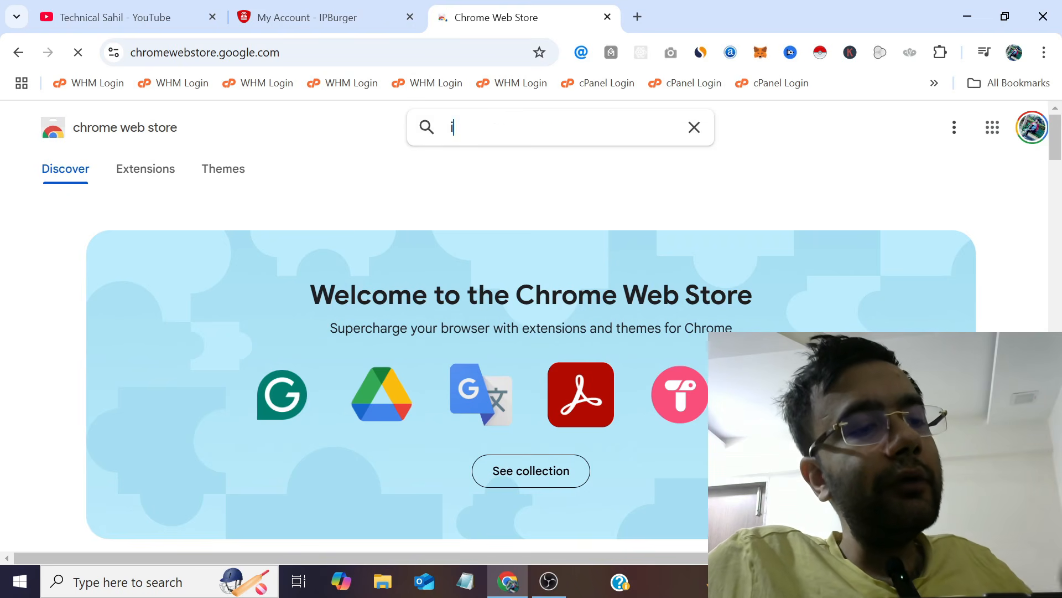
text(pburger)
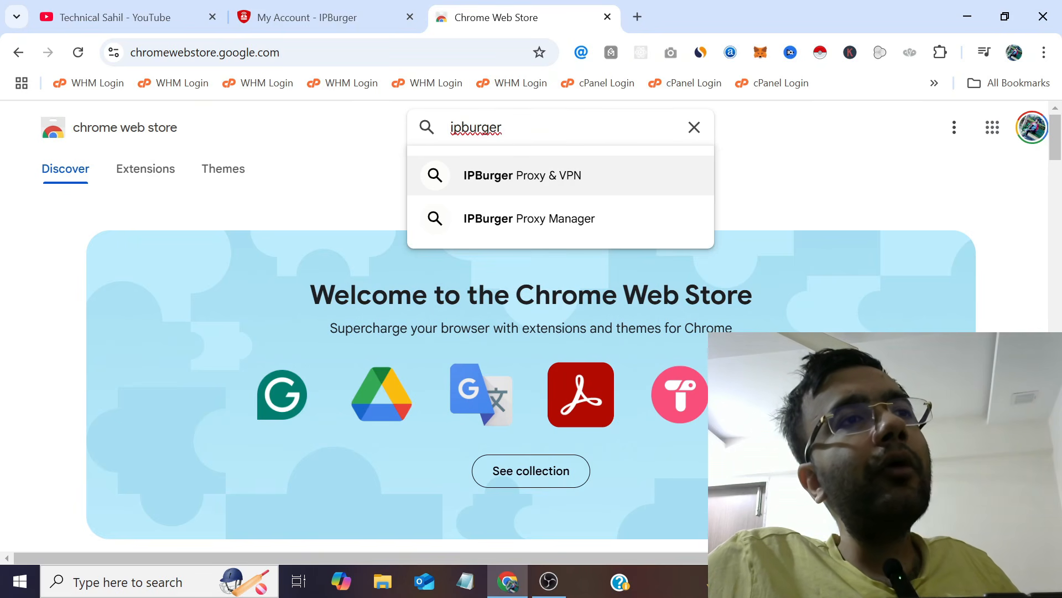
click(509, 176)
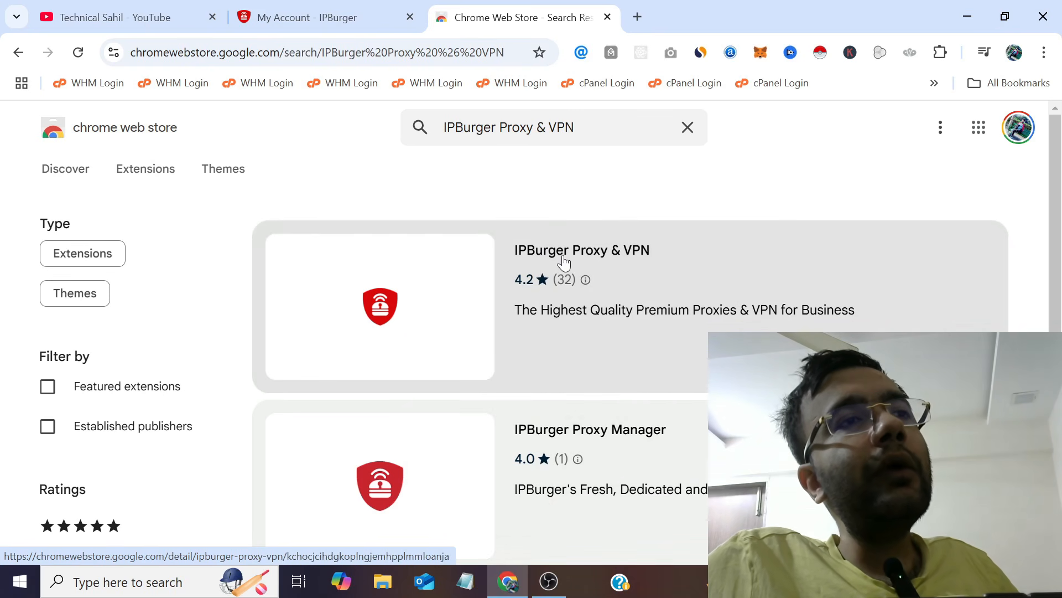
click(560, 256)
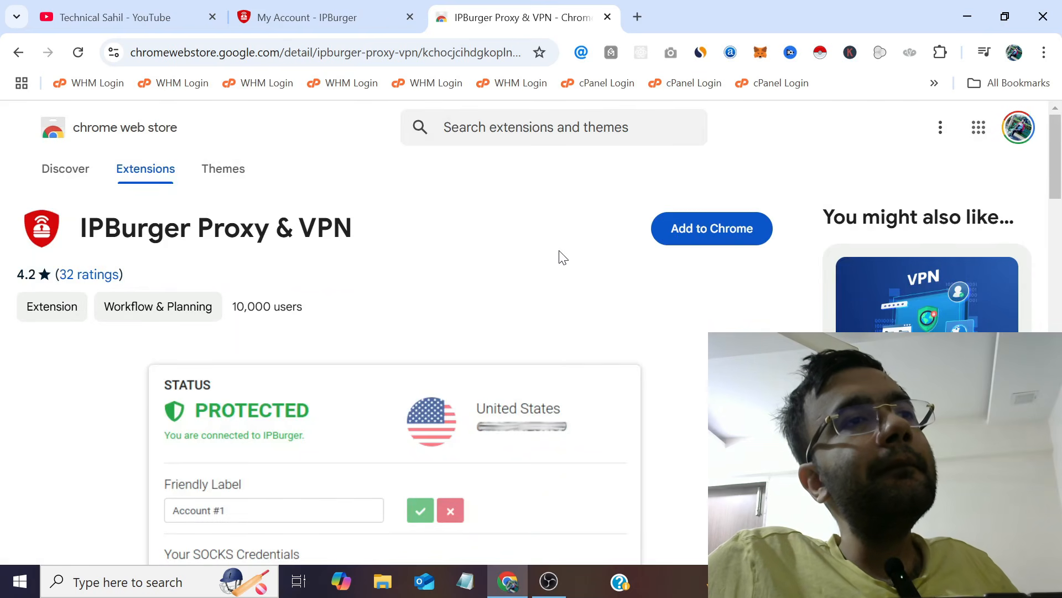
click(723, 243)
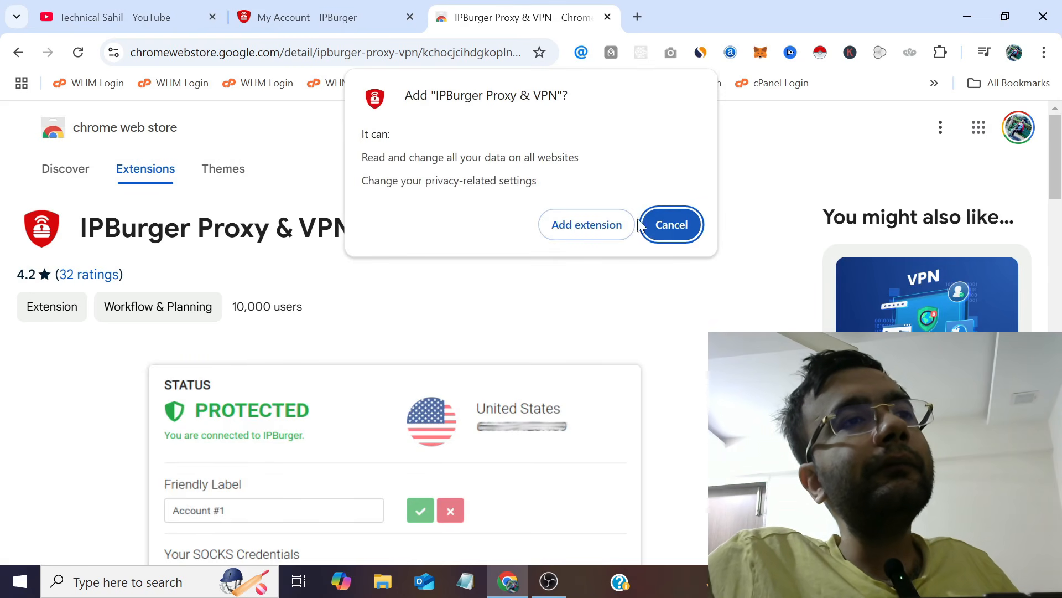
click(610, 233)
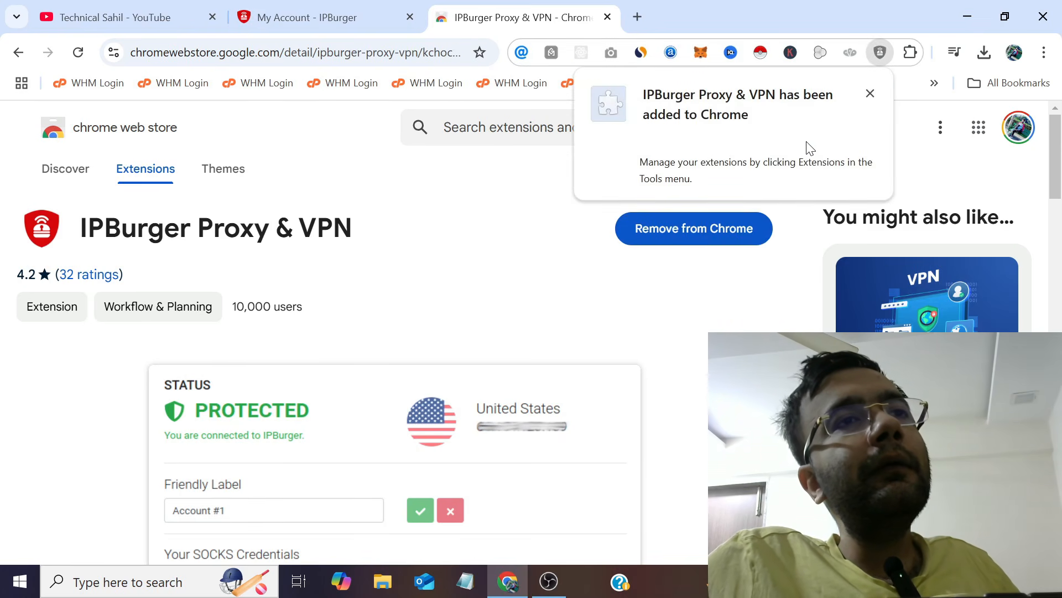
Pin IPBurger Proxy & VPN to the toolbar and open its Settings from the icon's menu.
click(909, 53)
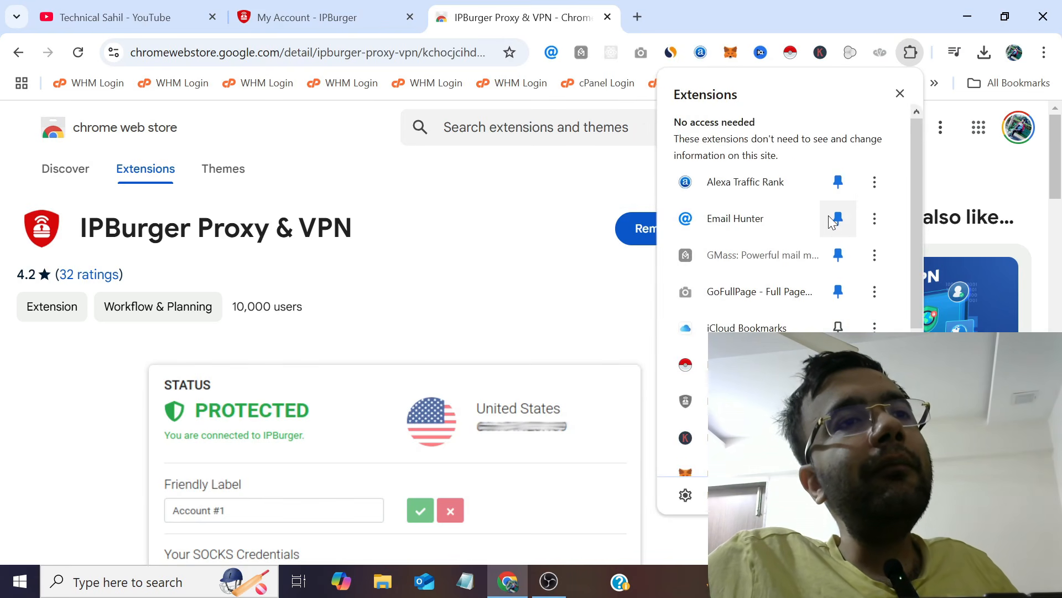
scroll(834, 218, down, 4)
scroll(834, 204, up, 1)
click(838, 266)
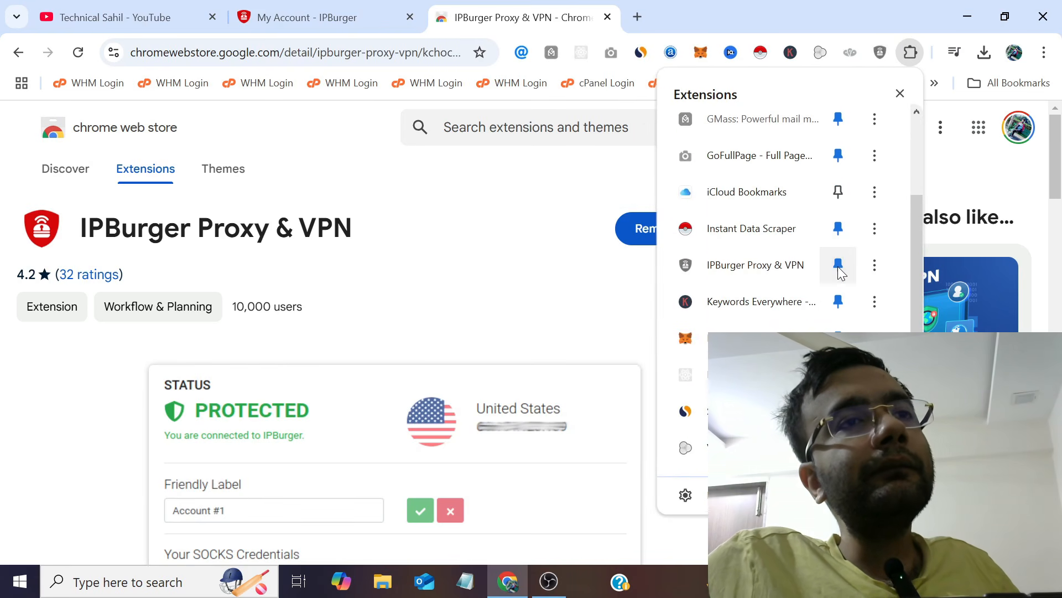
click(512, 209)
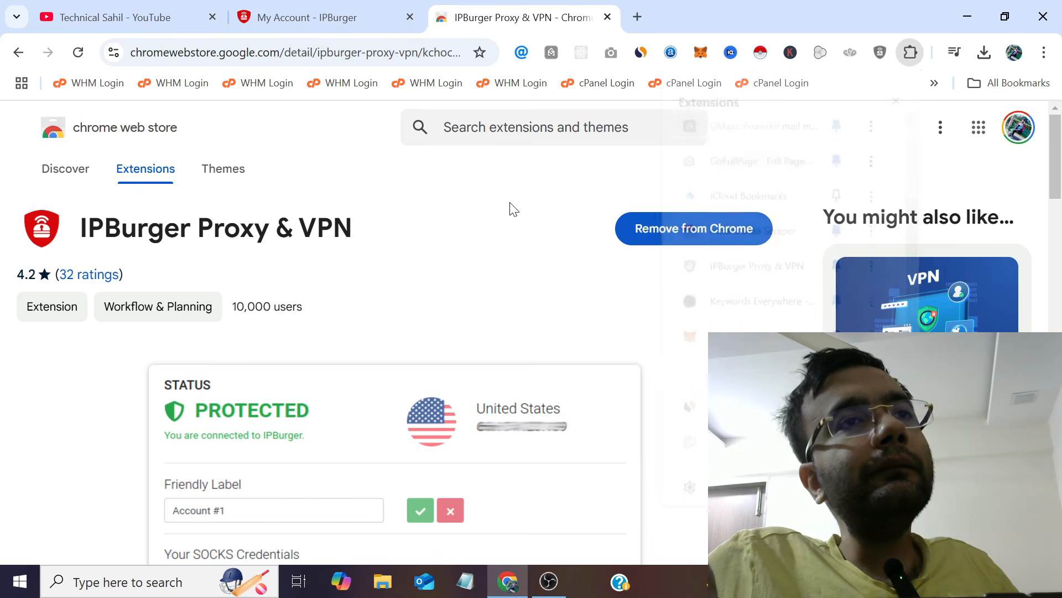
click(880, 52)
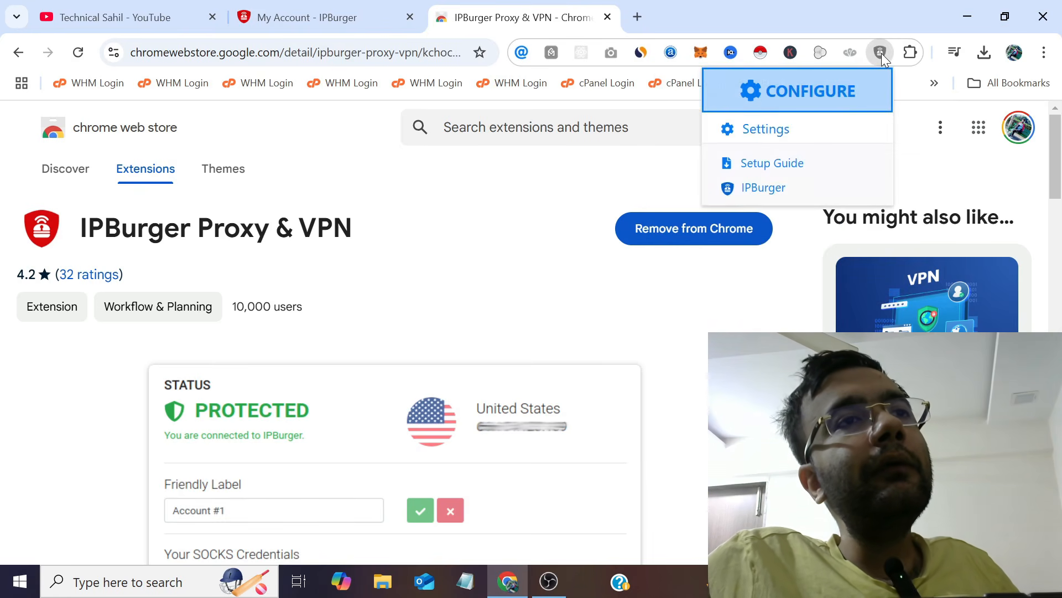
click(765, 131)
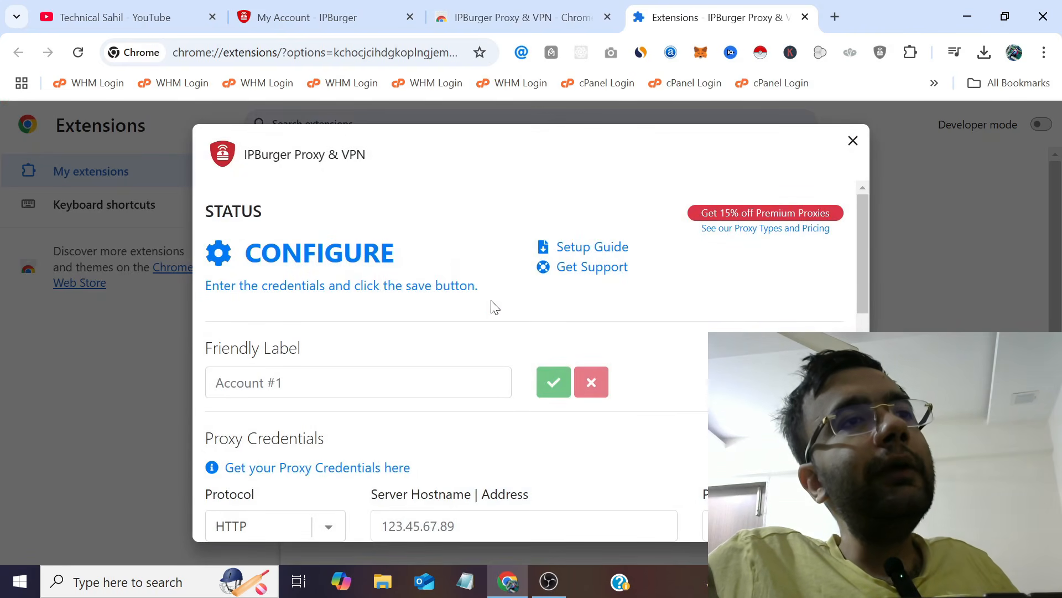
Enter 'USA Proxy' as the Friendly Label, then return to the My Account - IPBurger tab.
scroll(503, 245, down, 2)
click(462, 299)
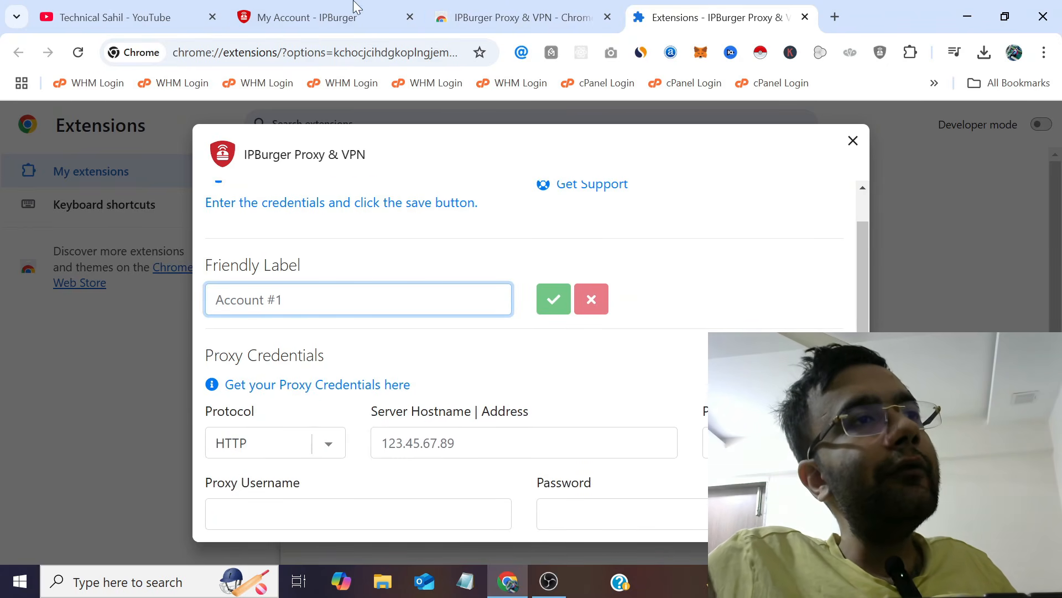
click(326, 17)
scroll(473, 250, down, 2)
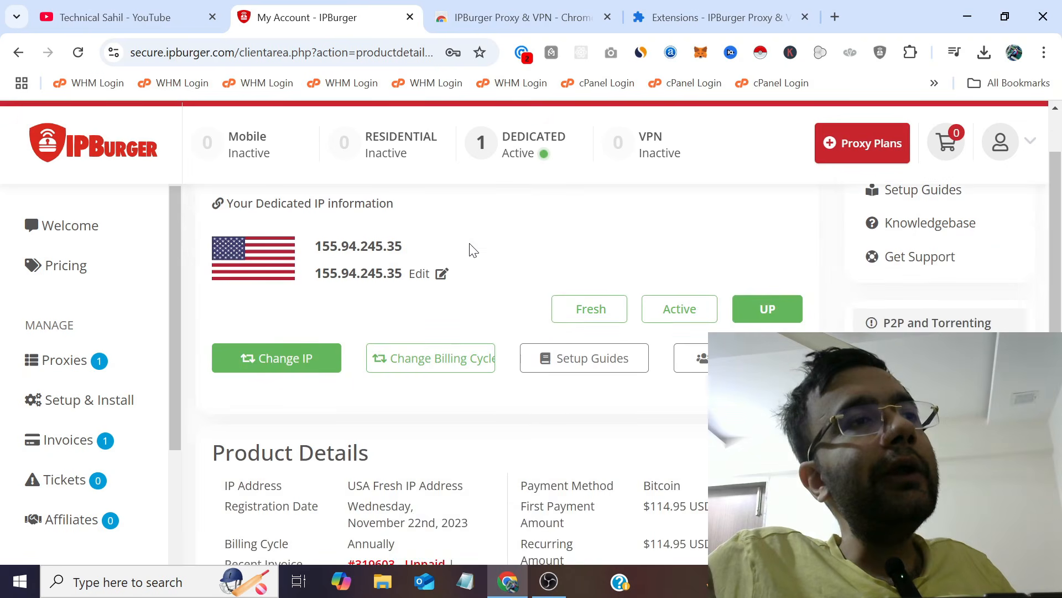
click(720, 17)
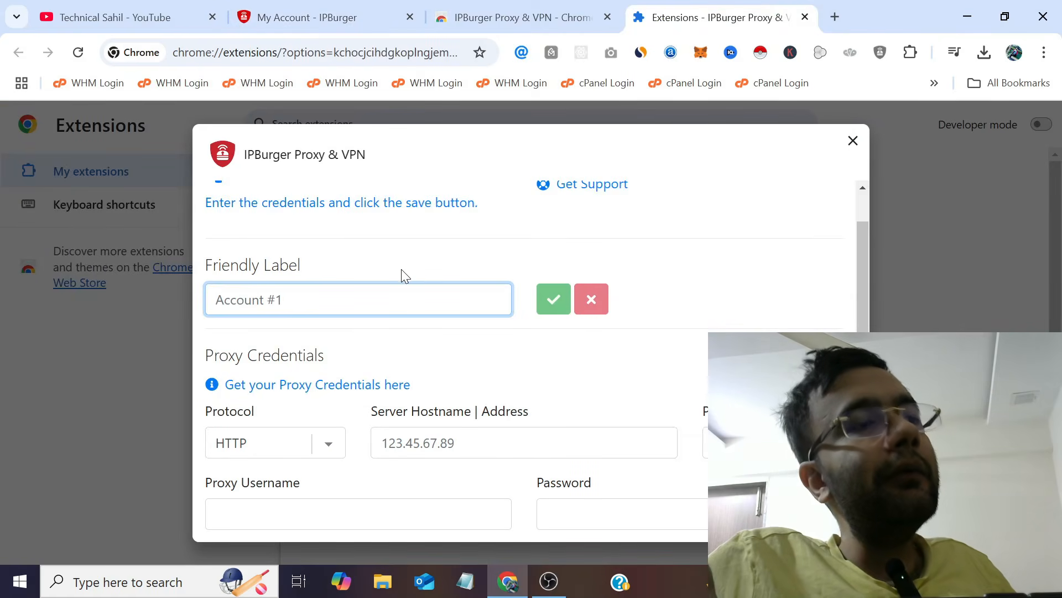
text(U)
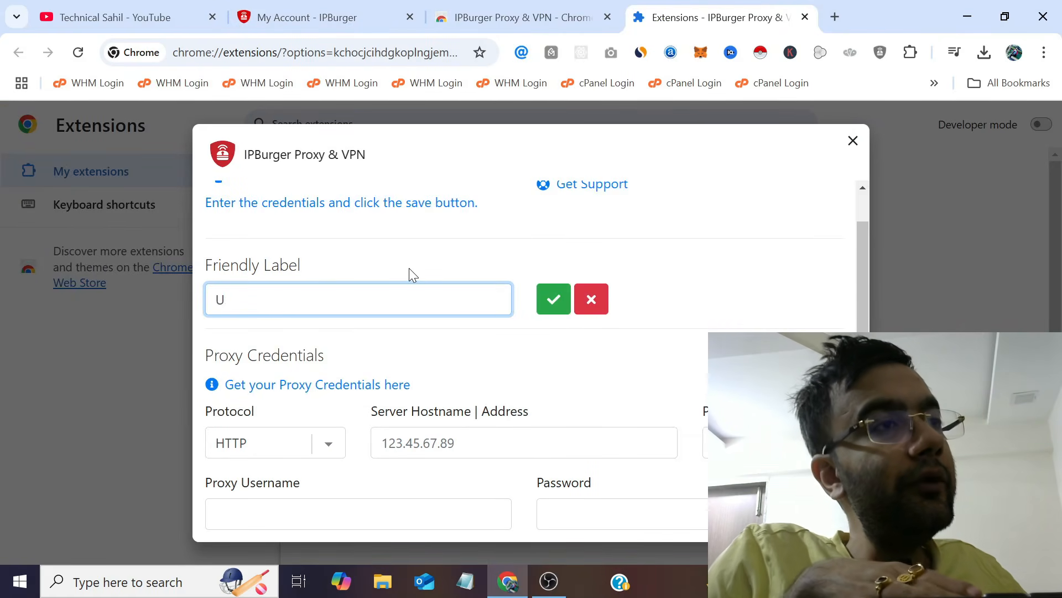
text(SA Pr)
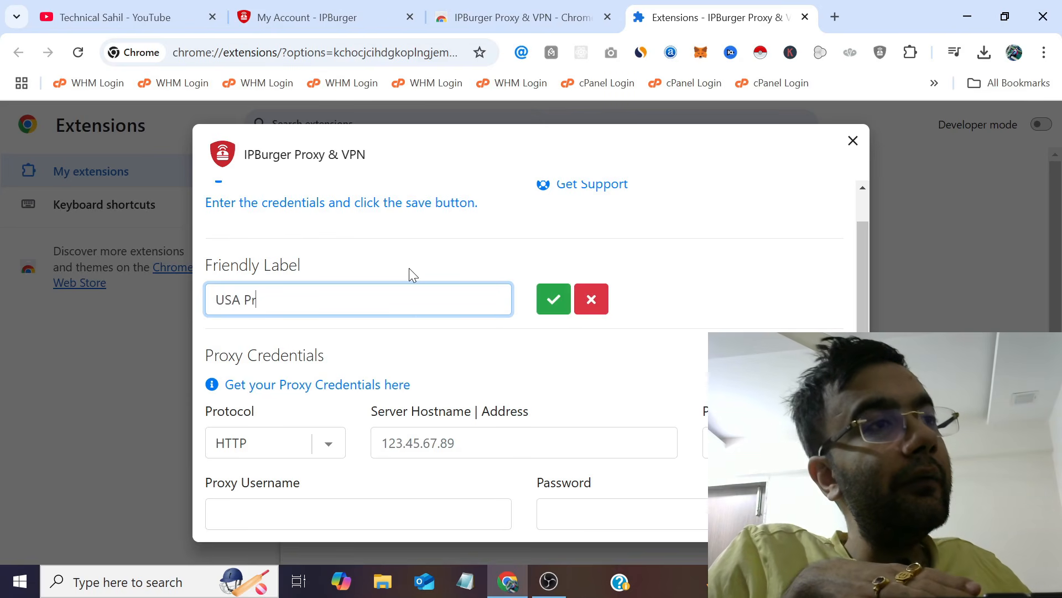
text(oxy)
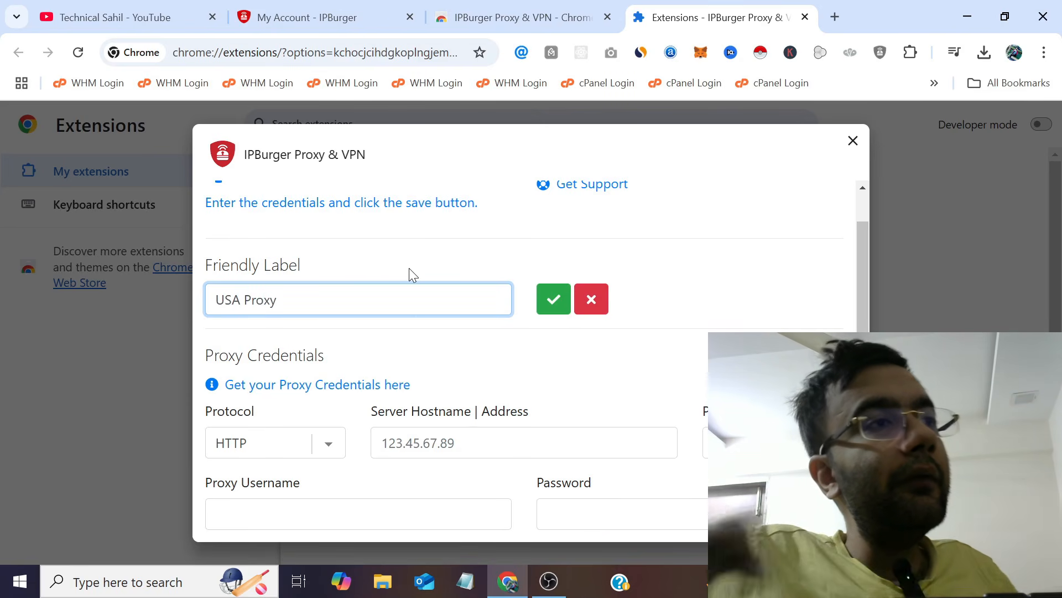
key(ctrl+2)
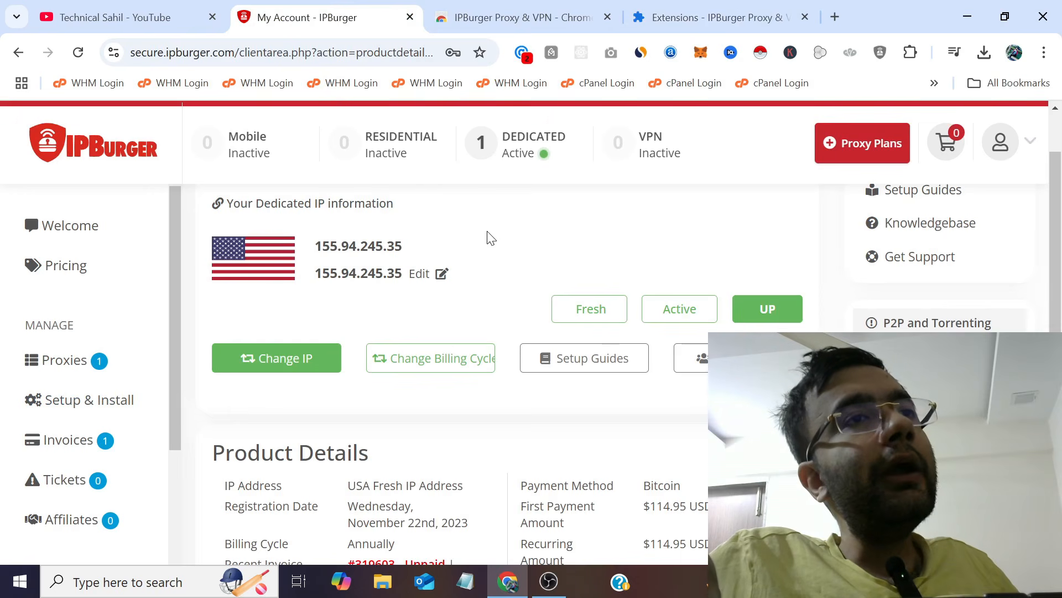
Set the USA Proxy profile's protocol to HTTPS.
scroll(490, 237, up, 1)
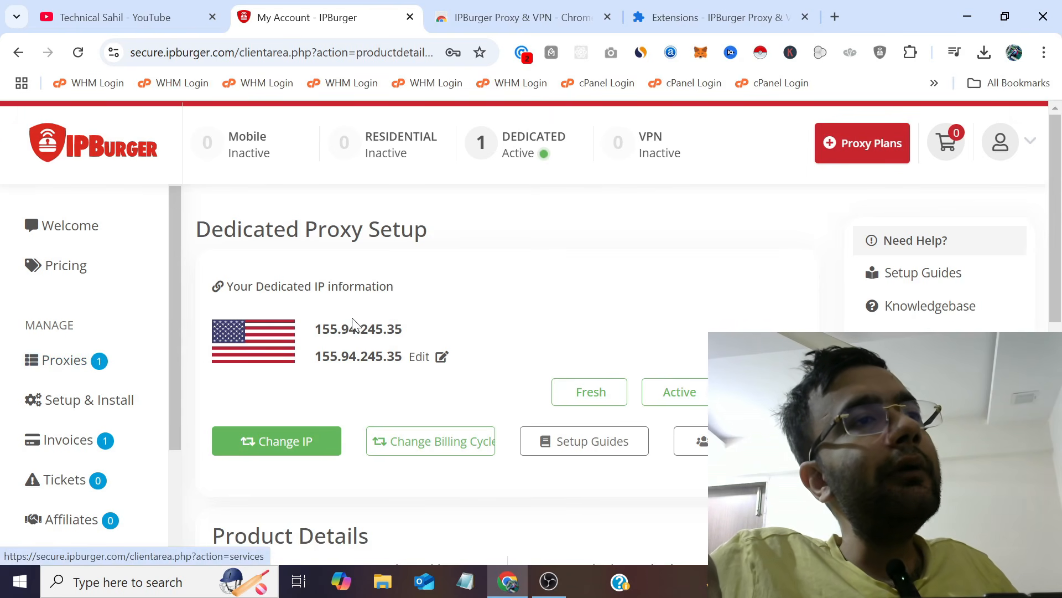
scroll(352, 324, down, 10)
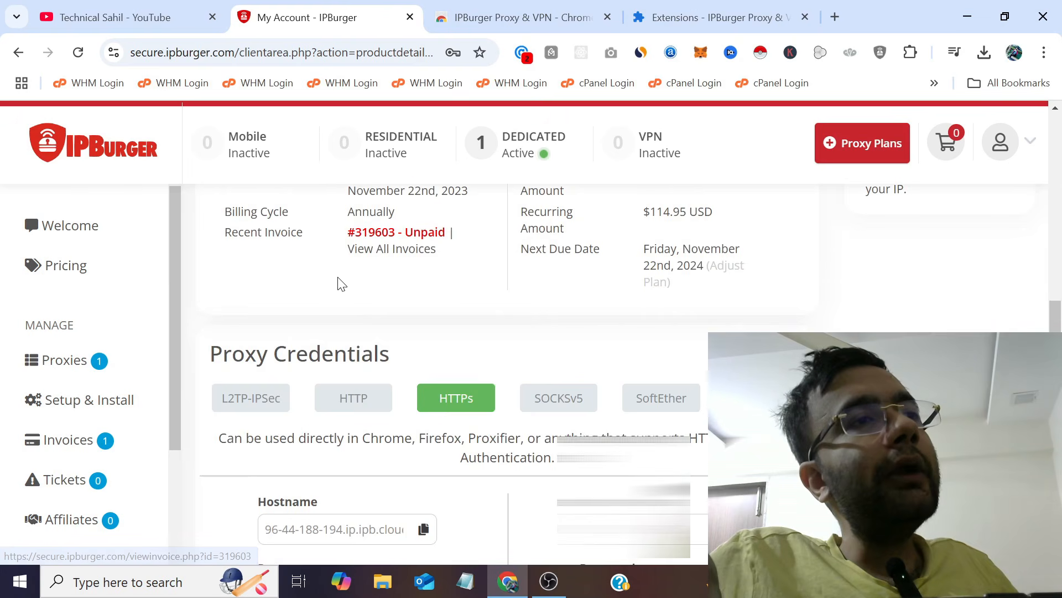
scroll(339, 283, down, 1)
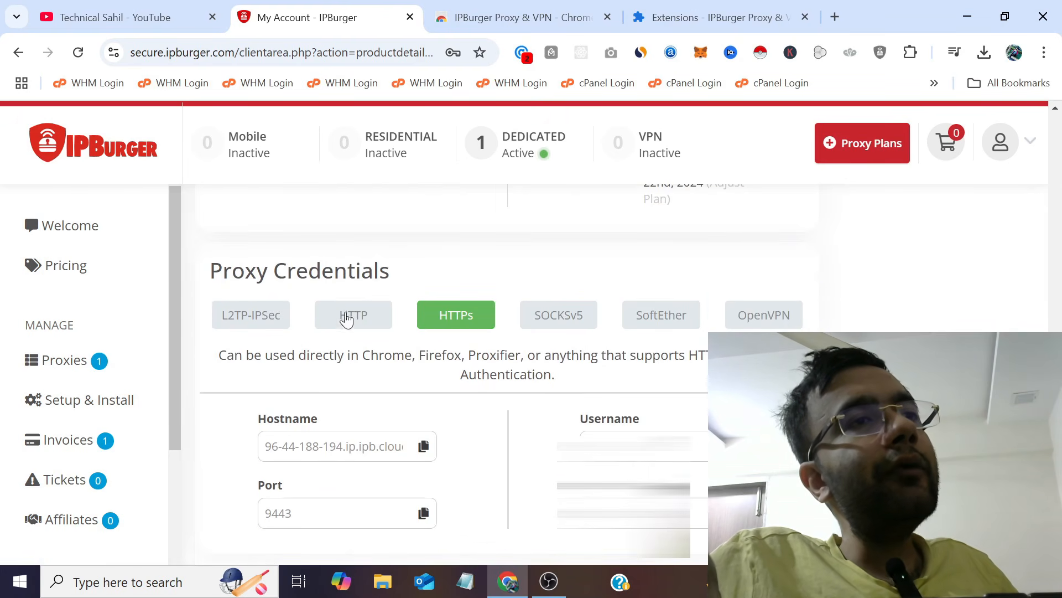
click(692, 17)
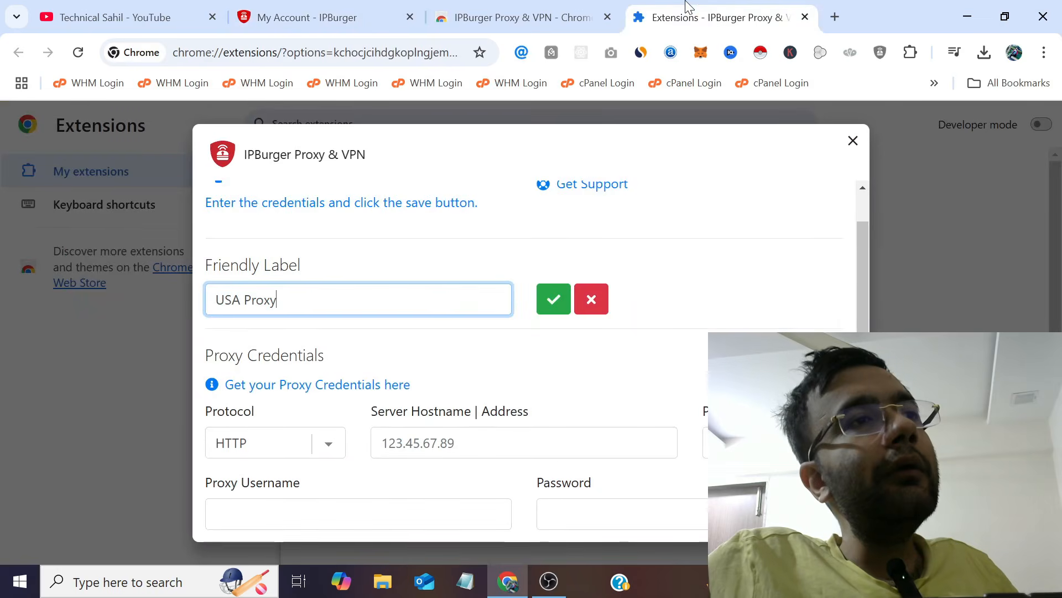
click(316, 450)
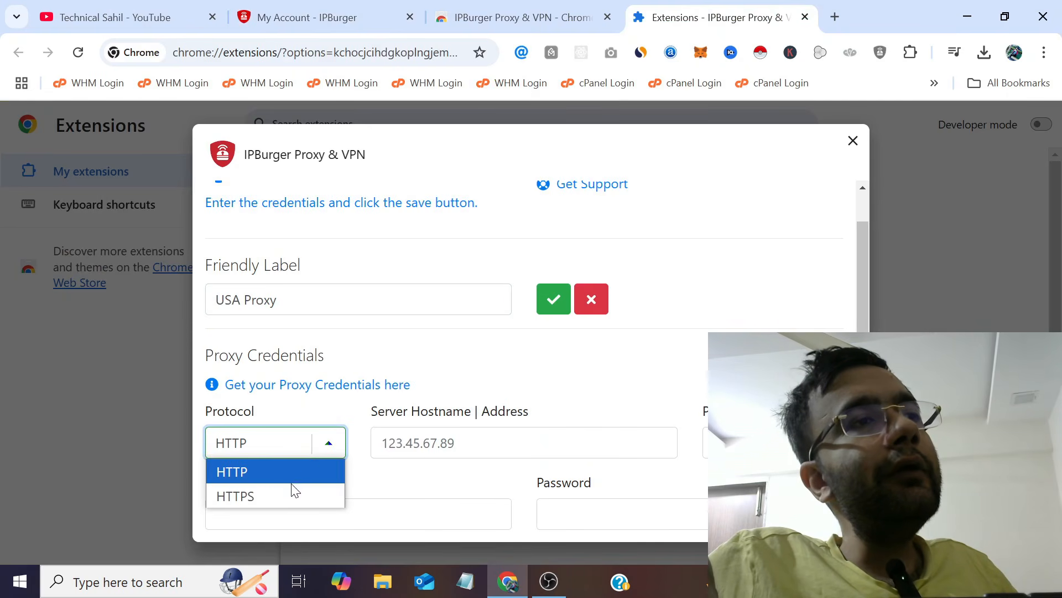
click(267, 498)
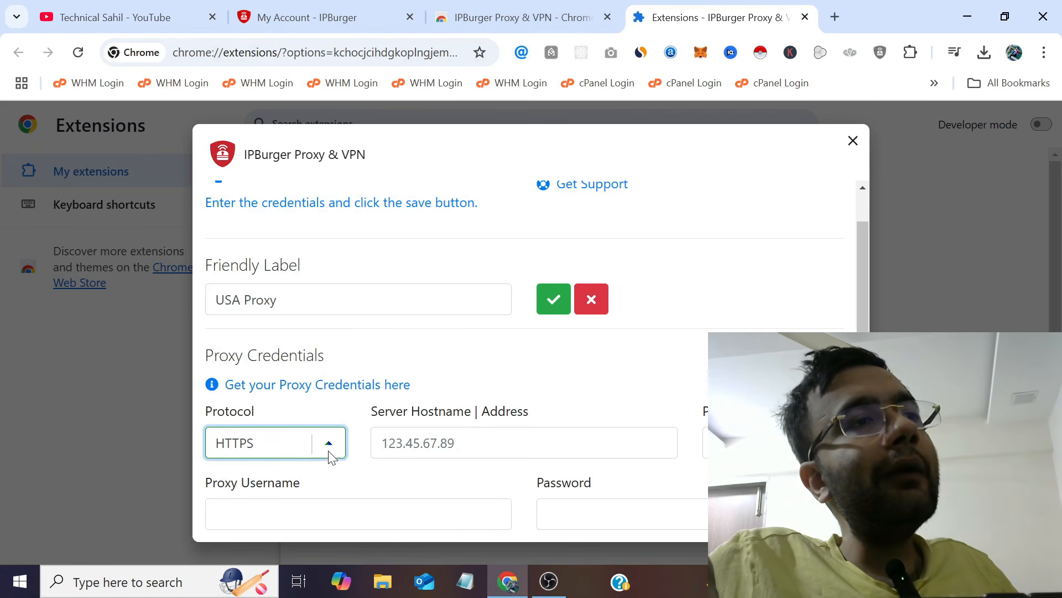
Copy the HTTPs hostname 96-44-188-194.ip.ipb.cloud from the client area into the server field.
click(380, 11)
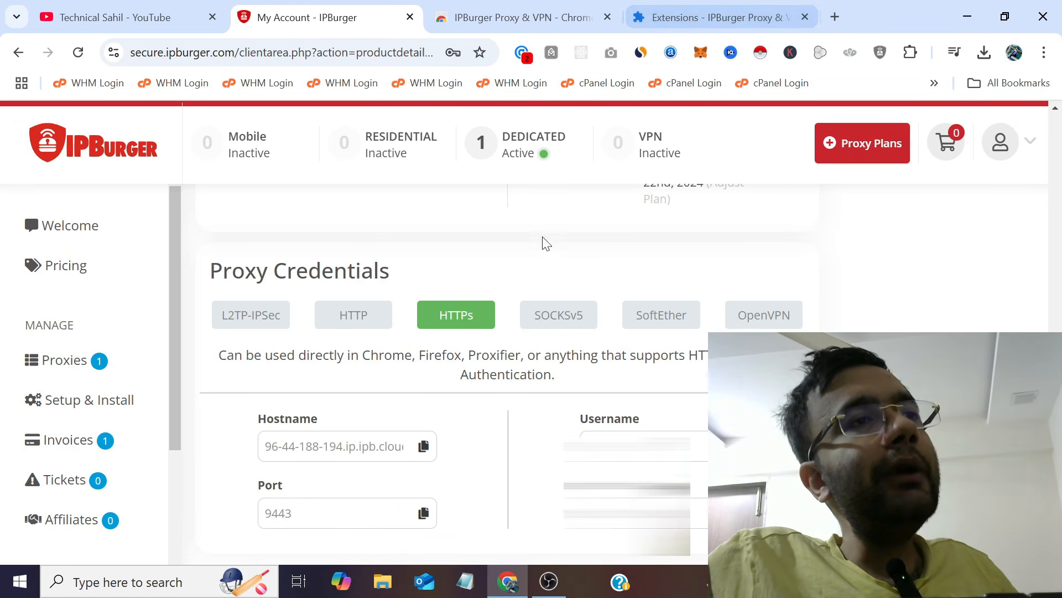
click(455, 317)
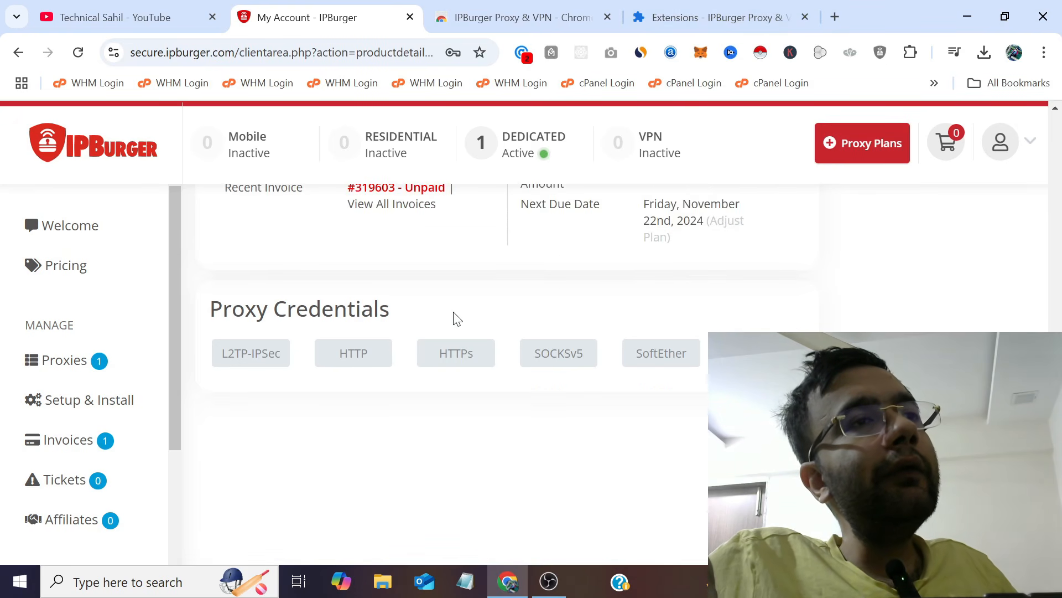
click(465, 352)
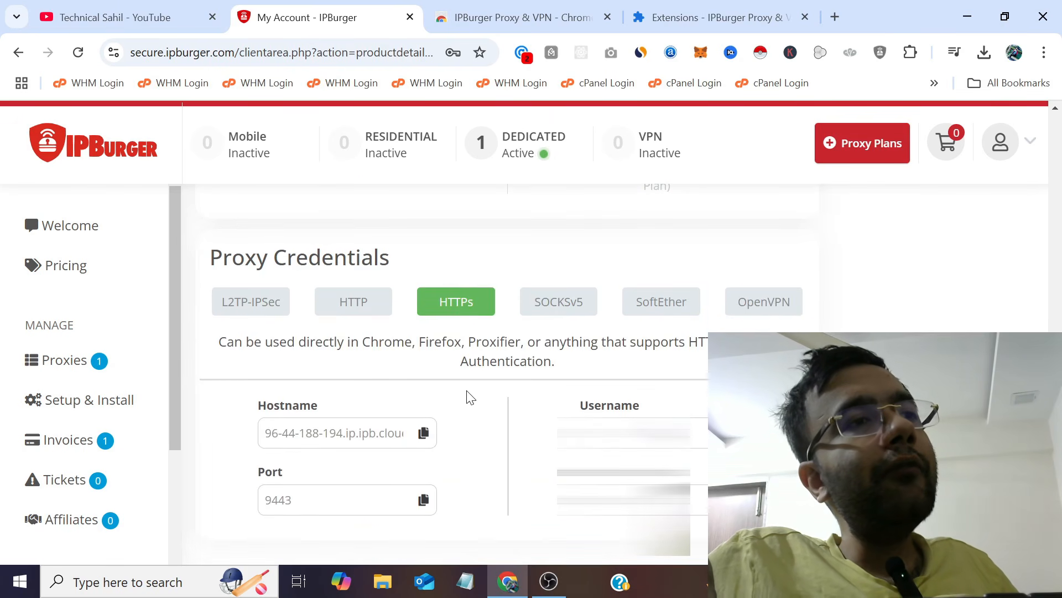
click(424, 433)
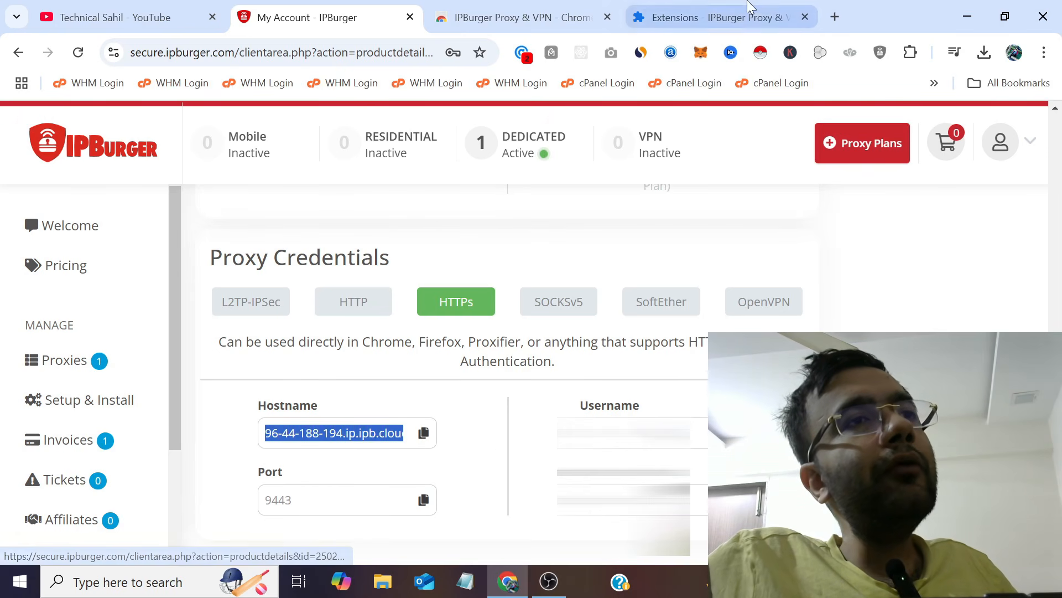
click(719, 18)
click(427, 435)
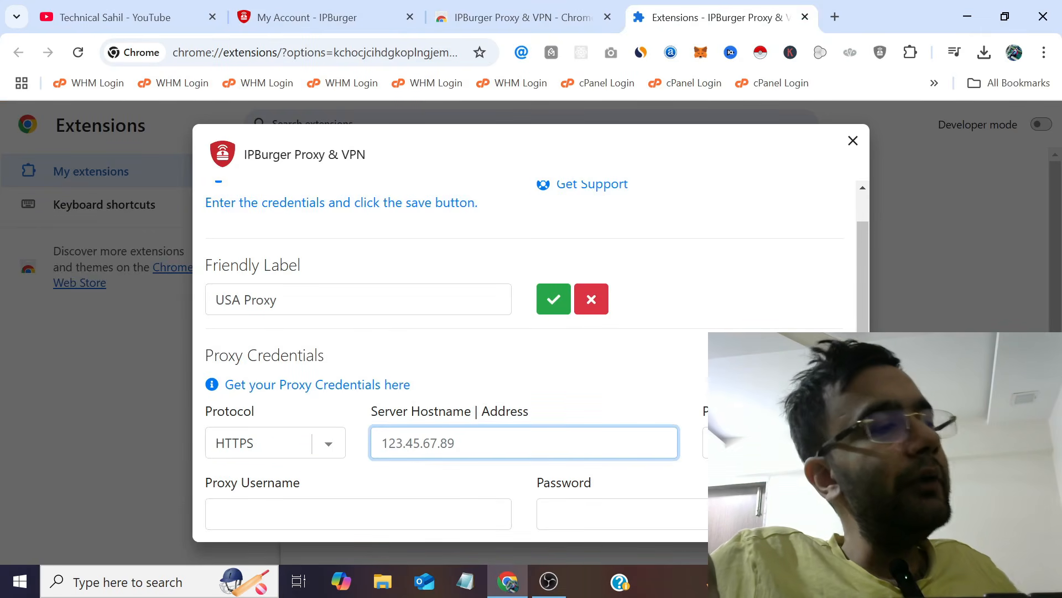
key(ctrl+v)
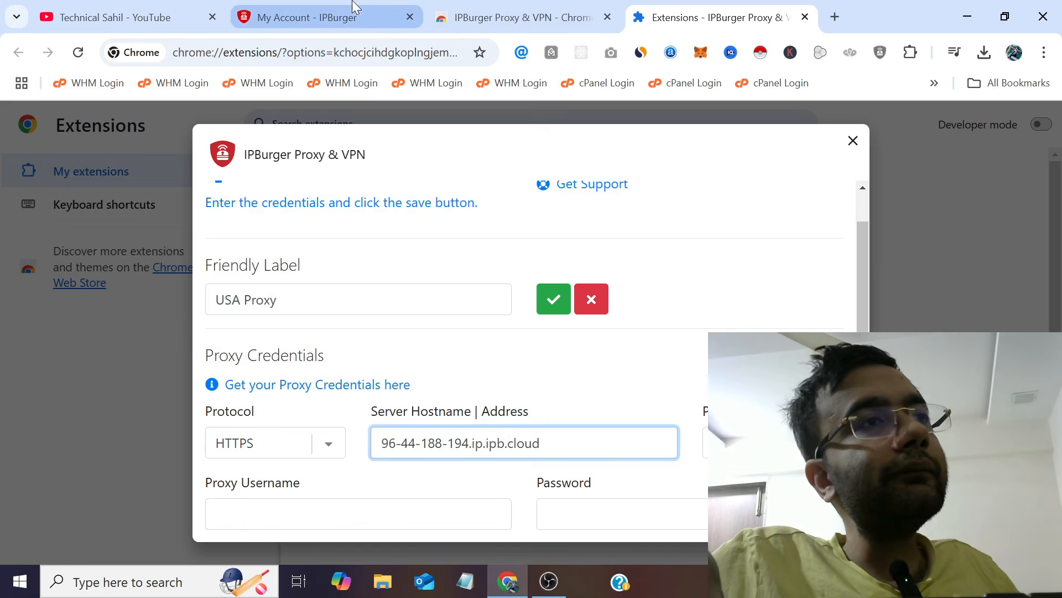
Copy port 9443 and the proxy username and password into the extension's fields.
click(310, 17)
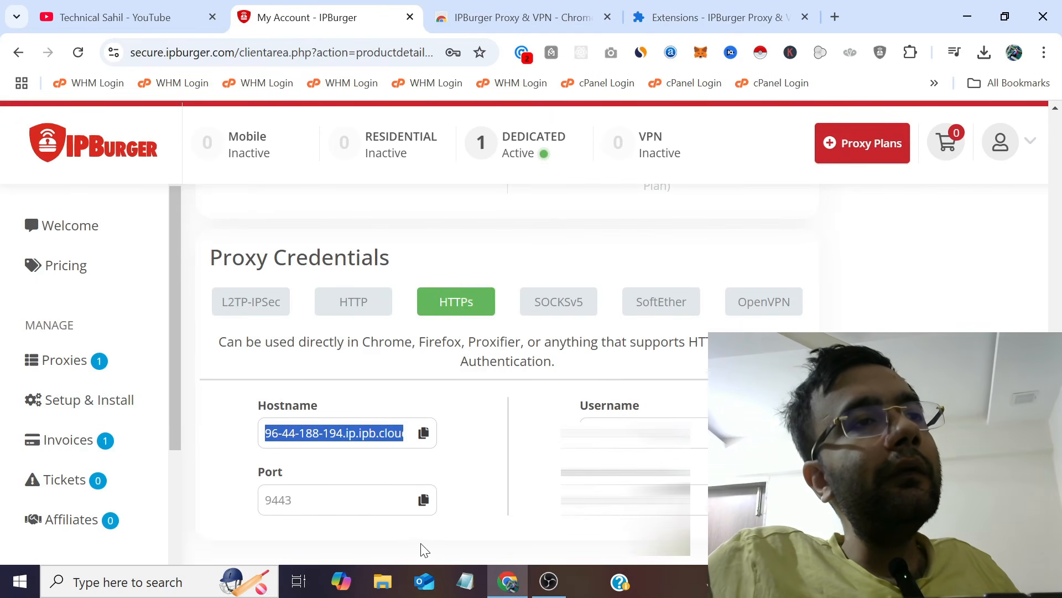
click(424, 500)
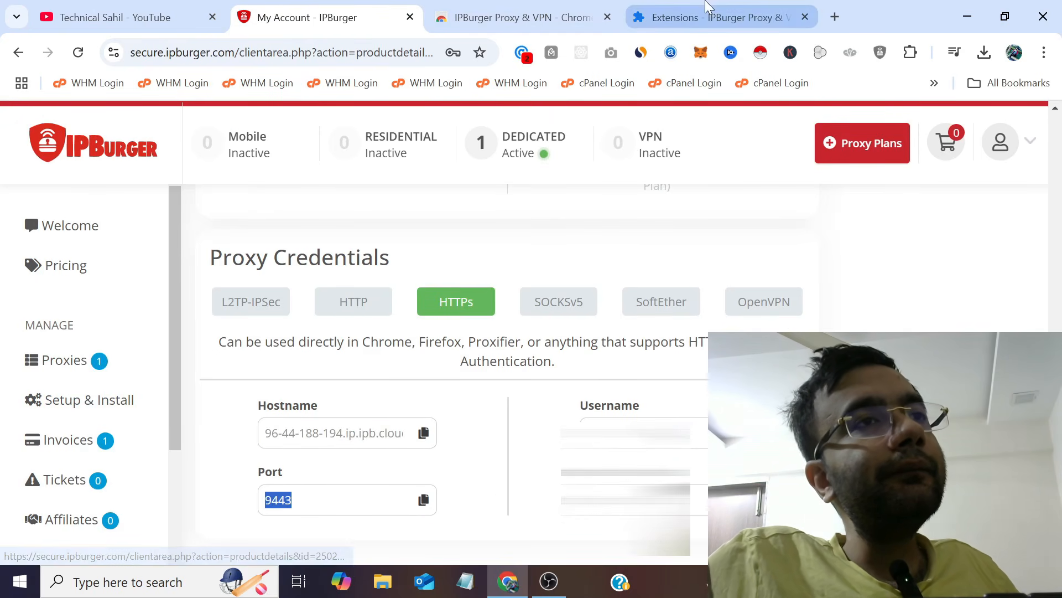
click(712, 18)
click(773, 443)
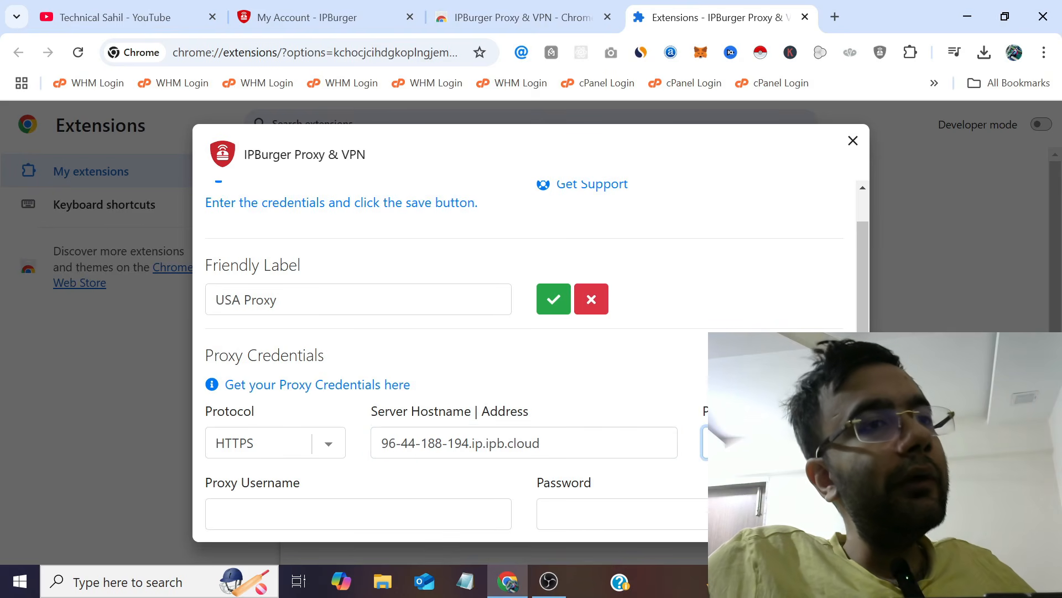
scroll(659, 367, down, 3)
click(327, 17)
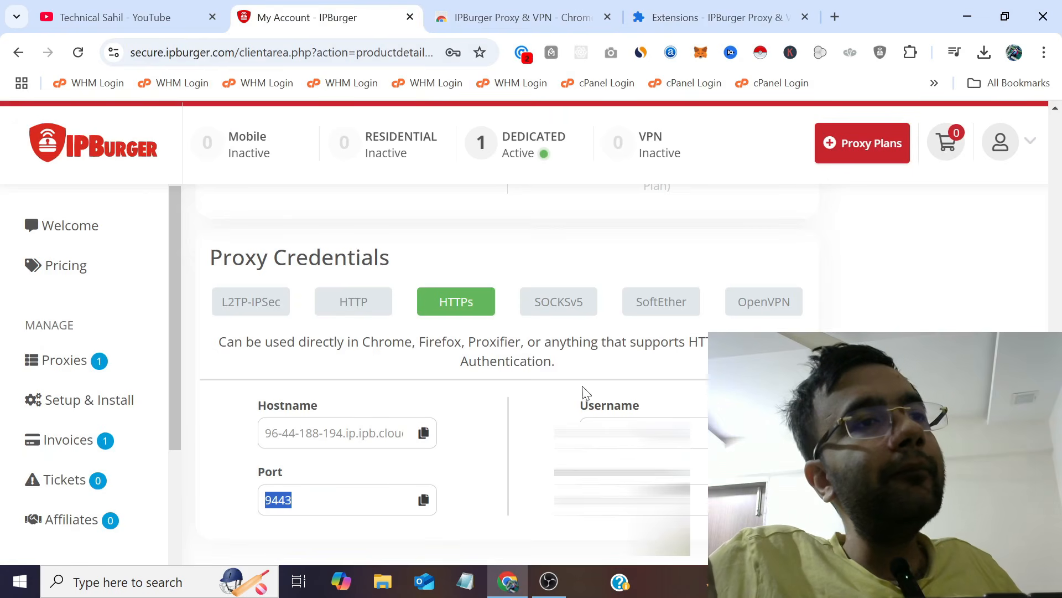
click(714, 17)
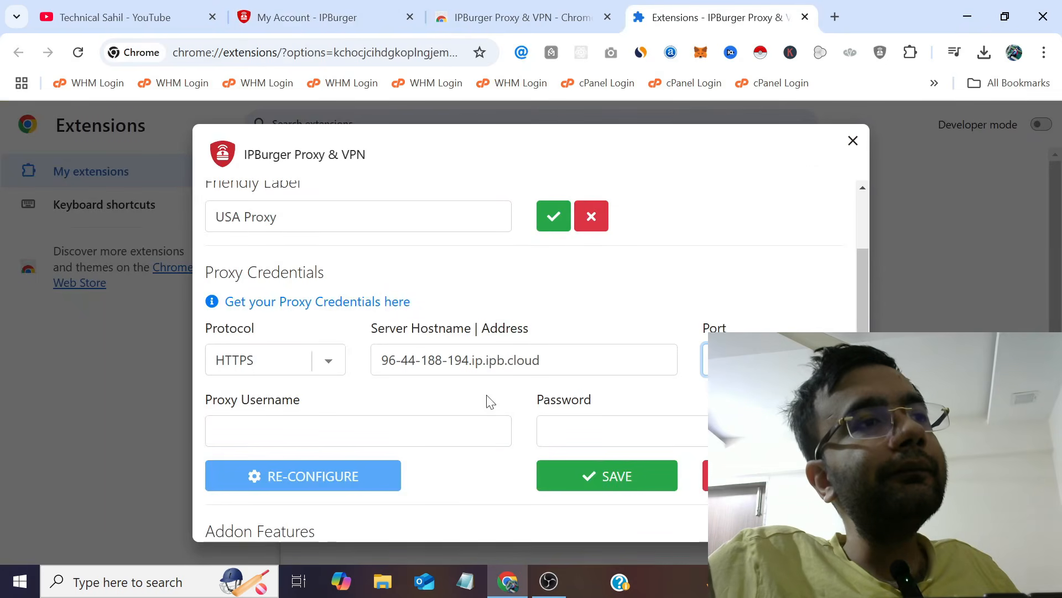
click(387, 431)
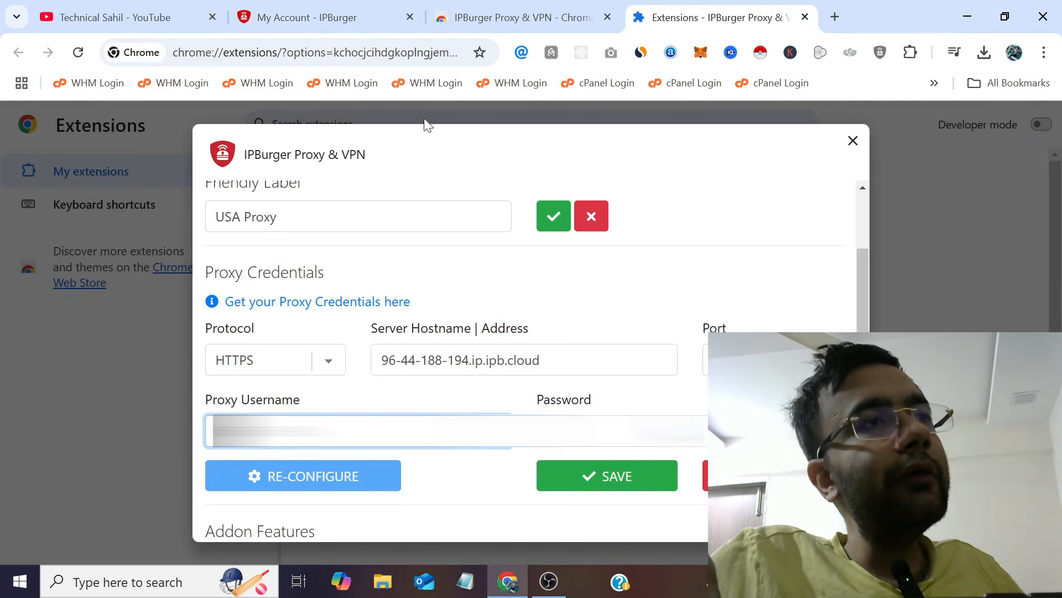
click(377, 14)
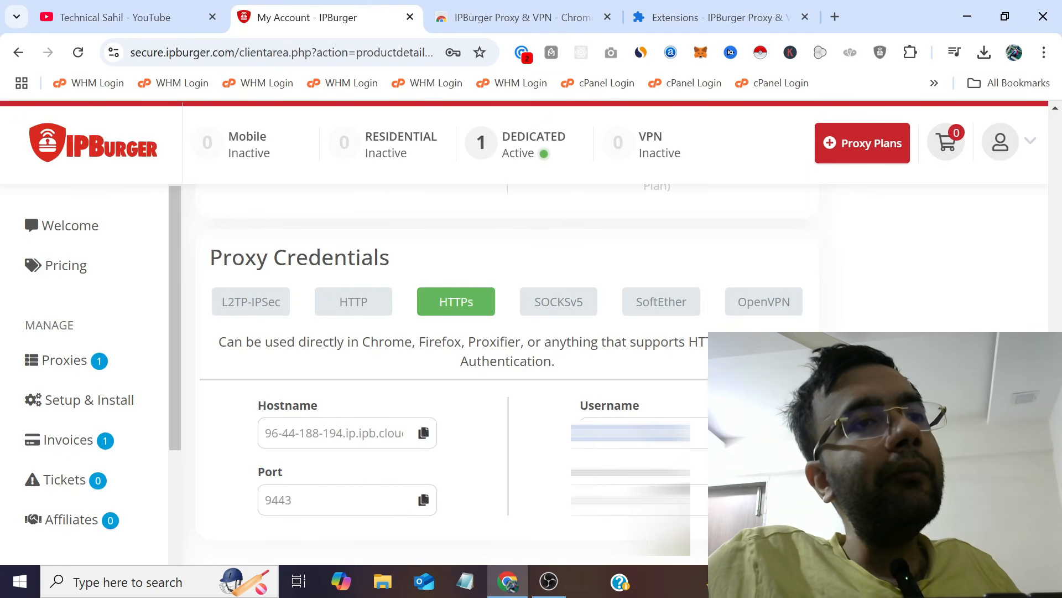
click(714, 17)
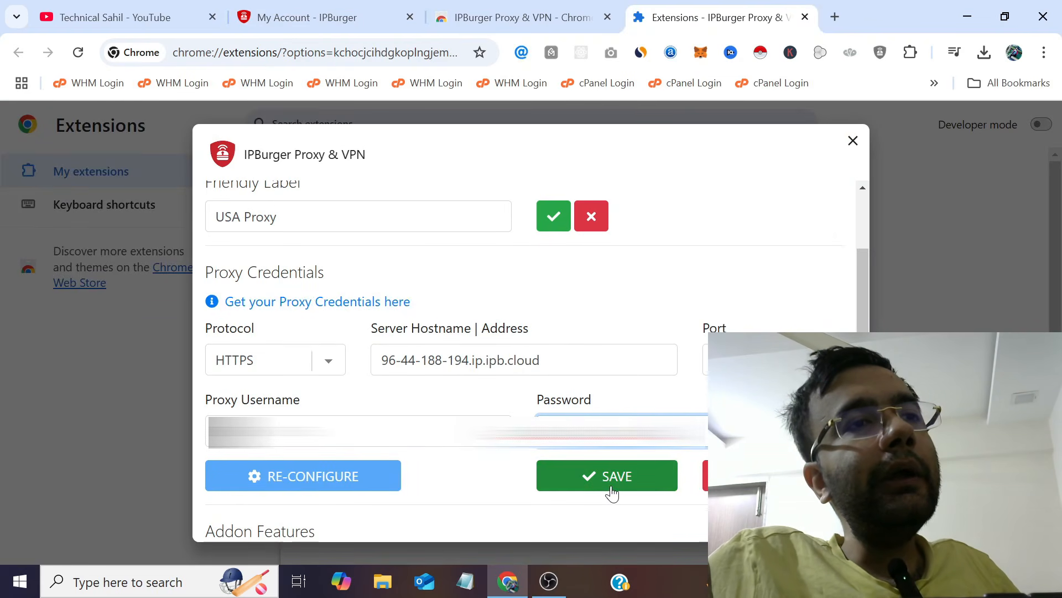
Confirm the USA Proxy label, save the proxy configuration, and close the options dialog.
click(554, 219)
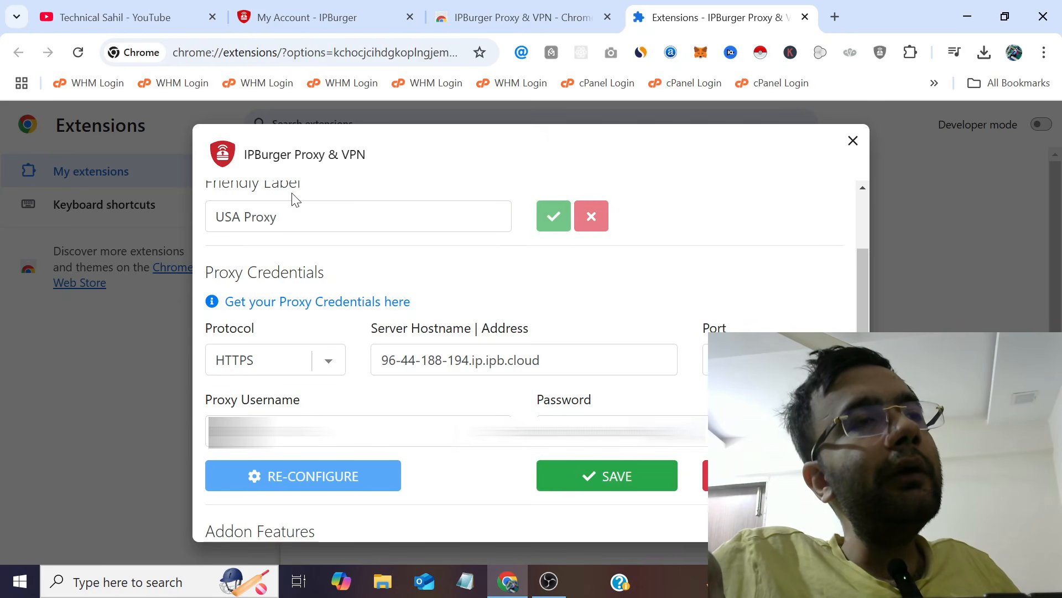
click(645, 485)
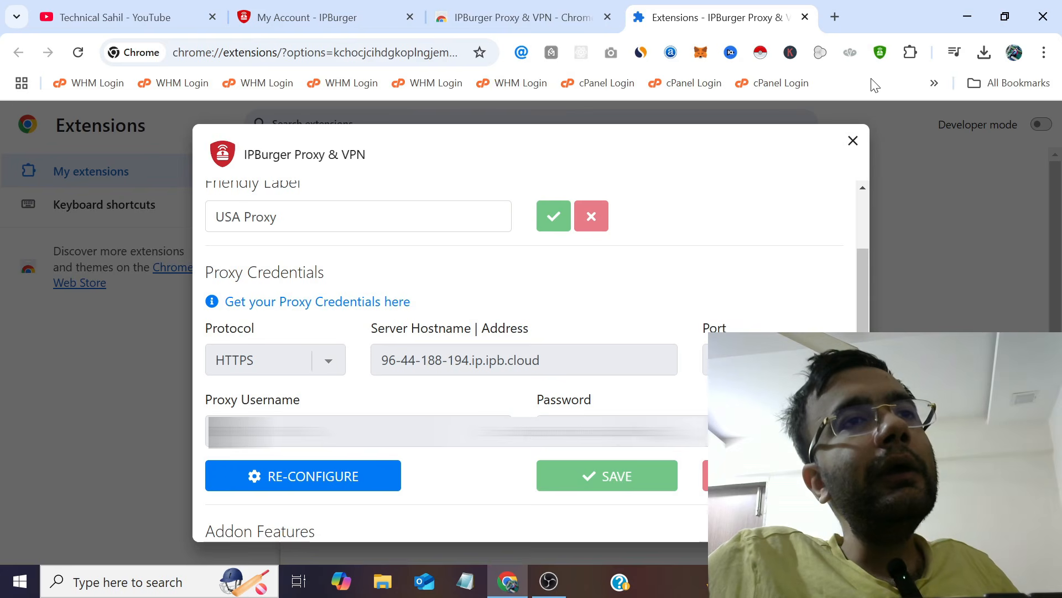
click(852, 142)
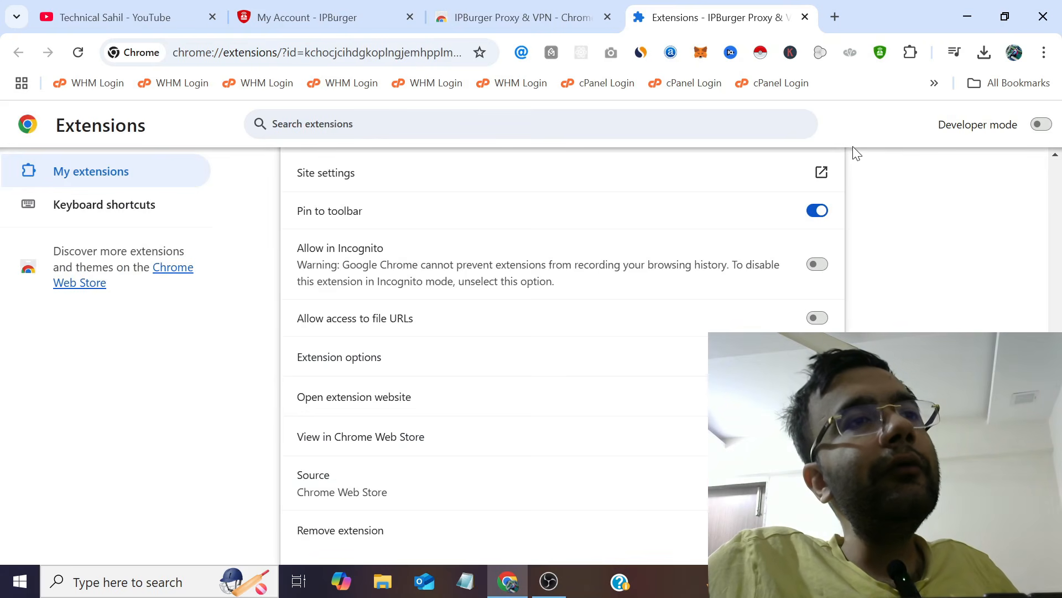
Check the extension's status, then load whatismyipaddress.com in a new tab, showing 155.94.245.35.
click(880, 52)
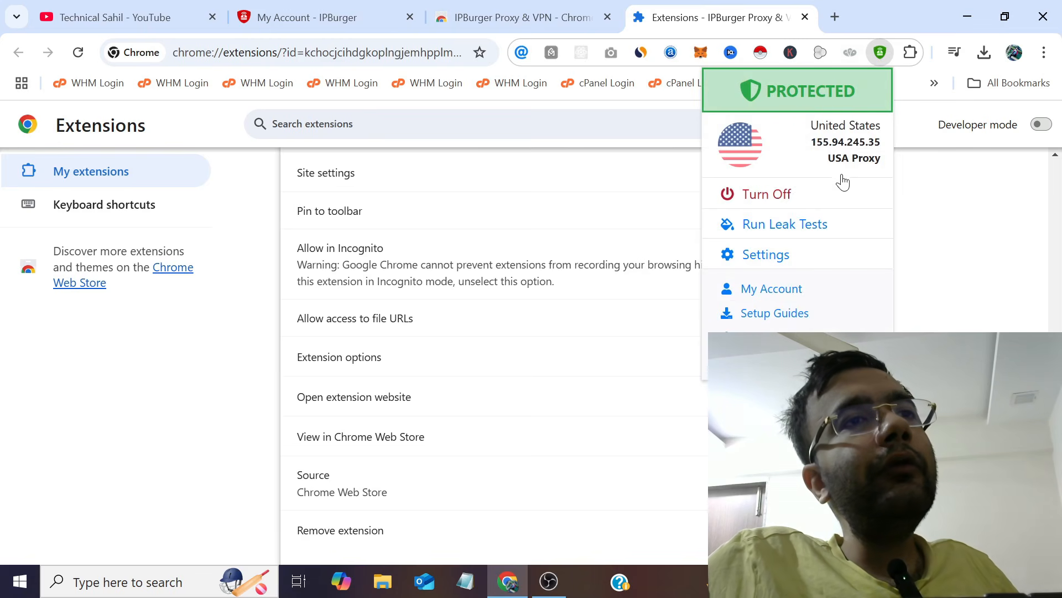
click(838, 6)
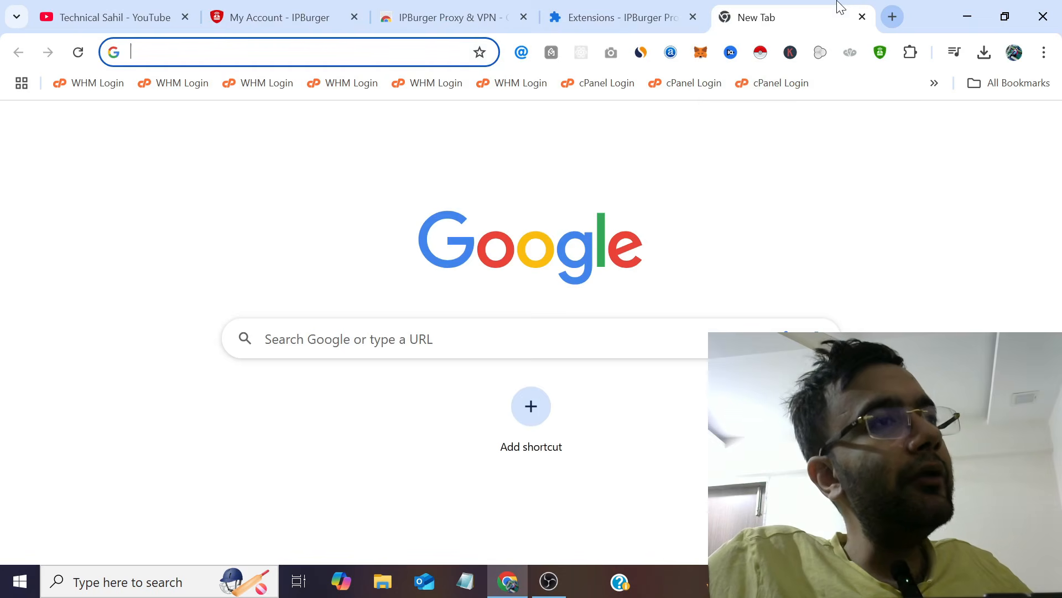
text(wha)
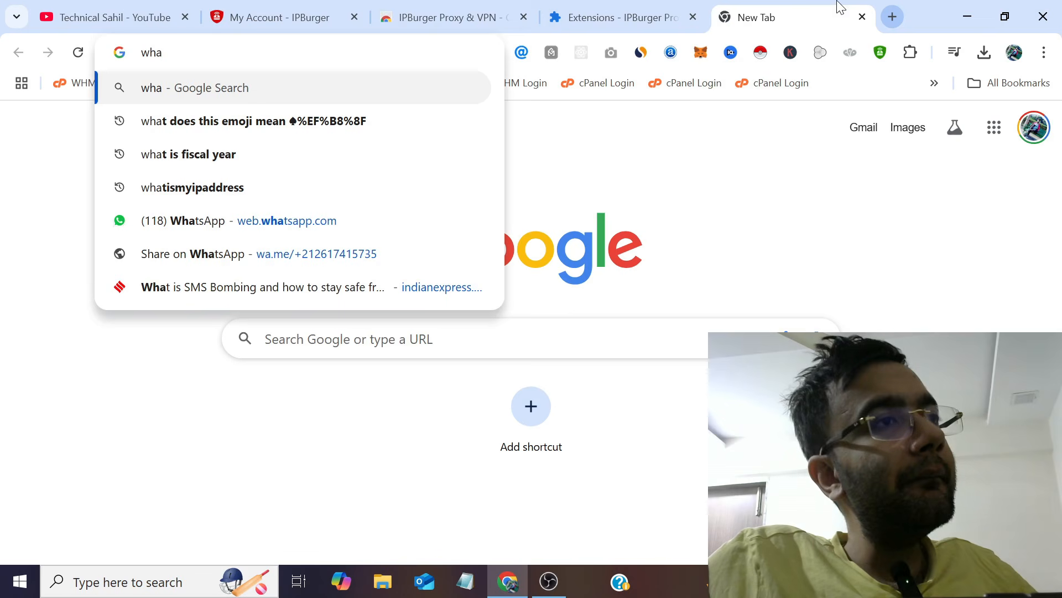
click(248, 197)
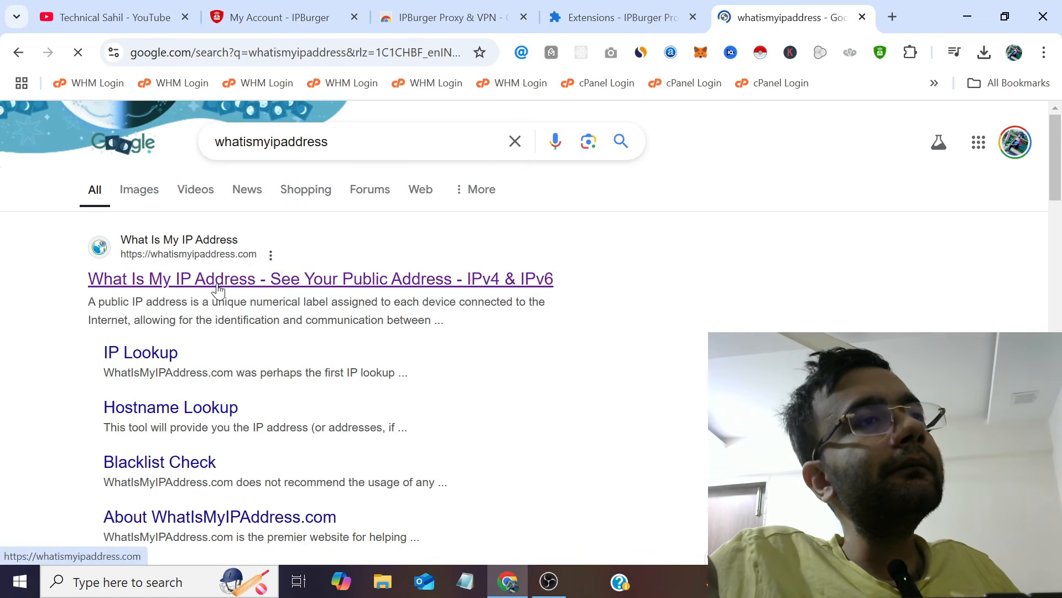
click(219, 288)
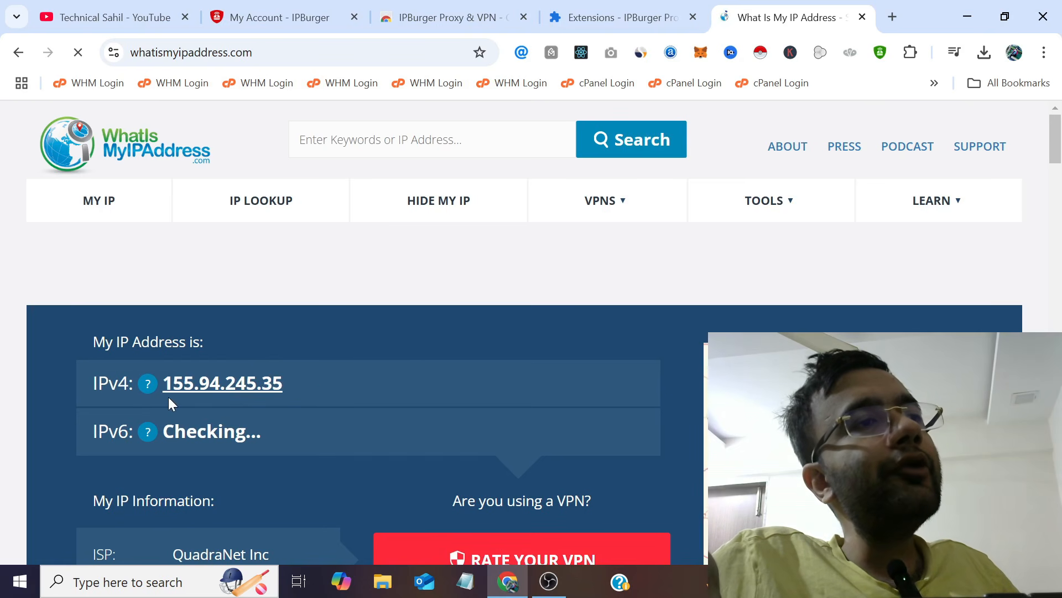
click(314, 10)
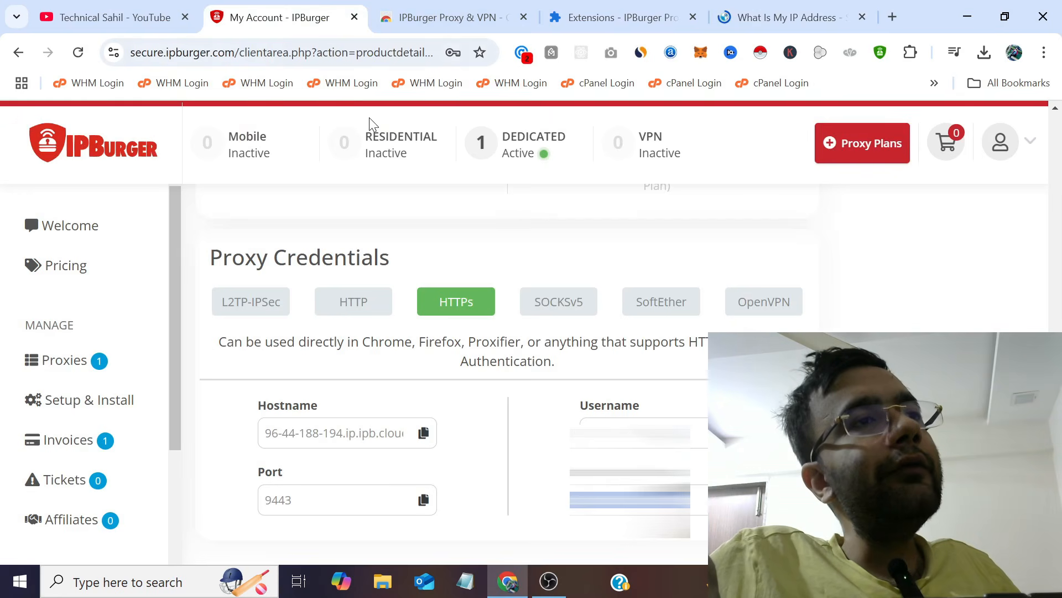
scroll(426, 281, up, 5)
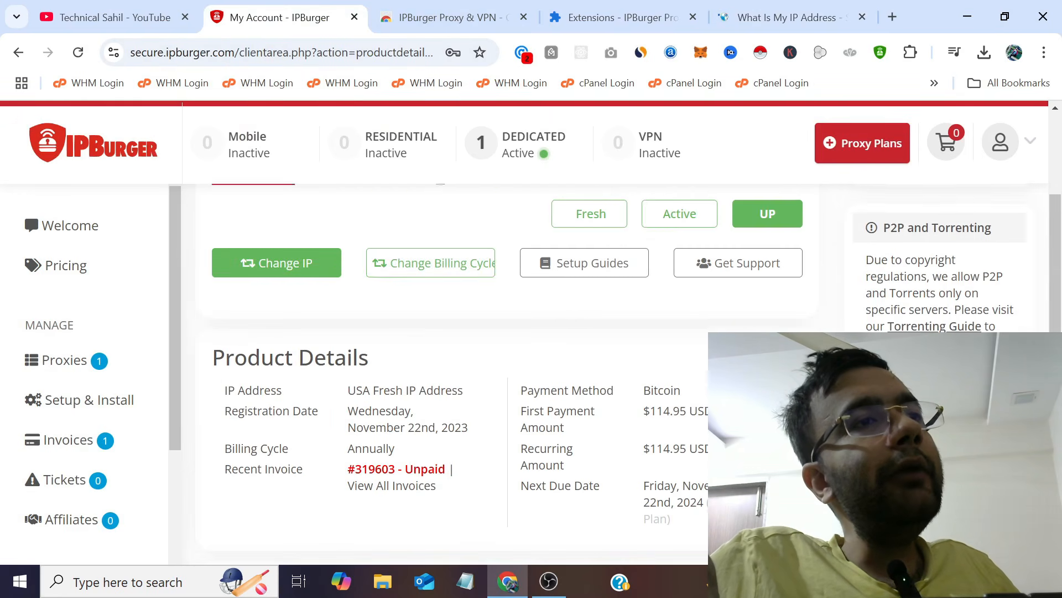
scroll(415, 320, up, 3)
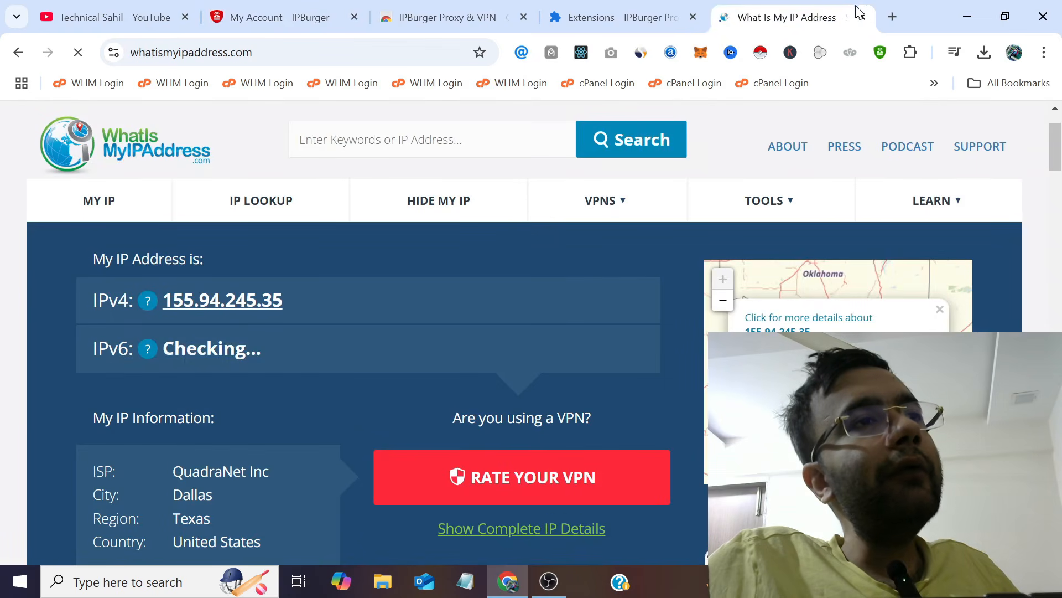
click(786, 17)
scroll(208, 314, down, 1)
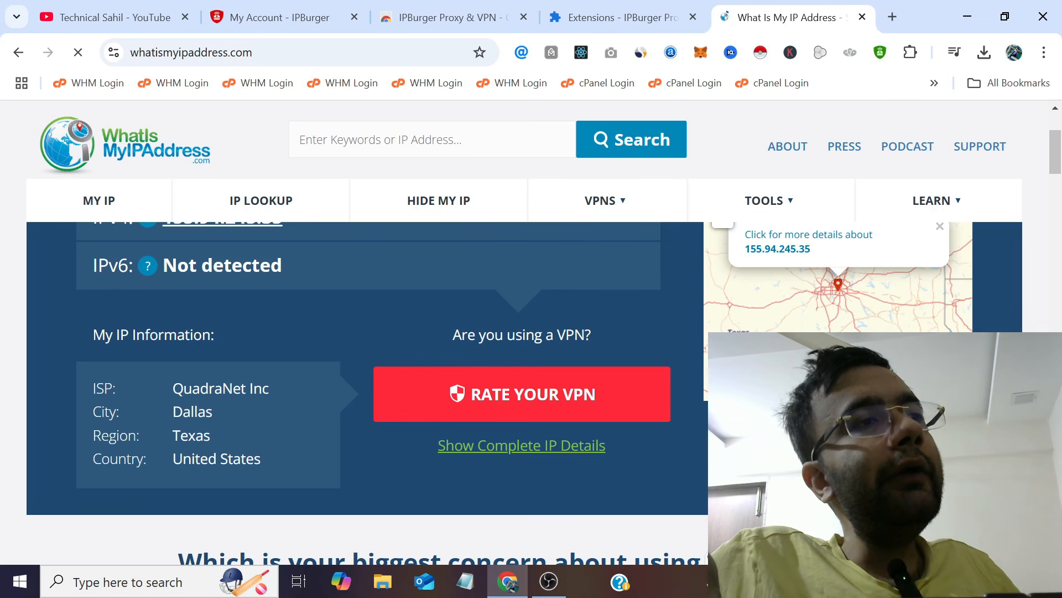
click(279, 17)
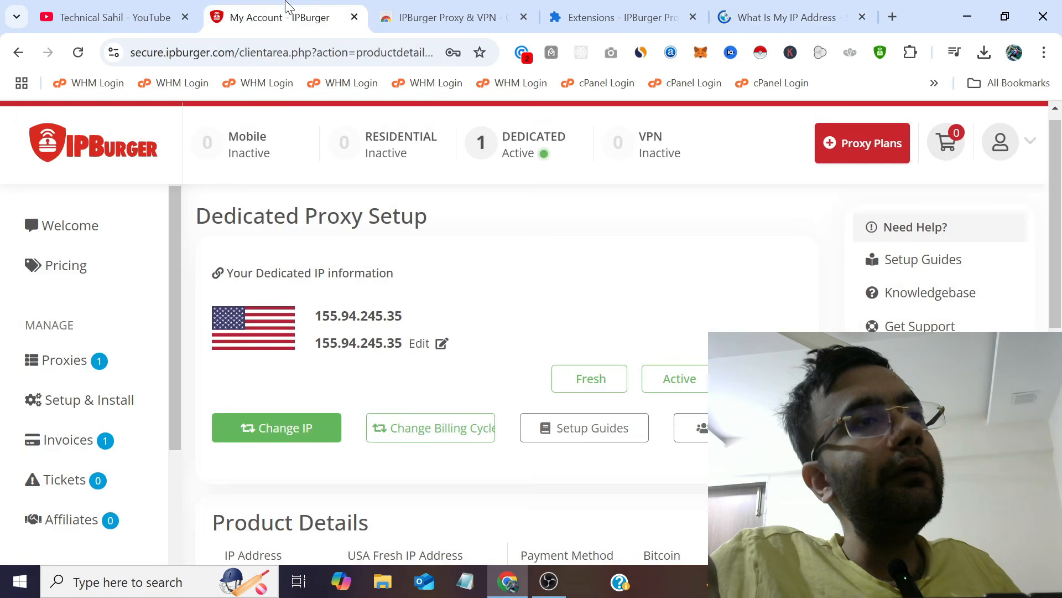
scroll(378, 268, down, 6)
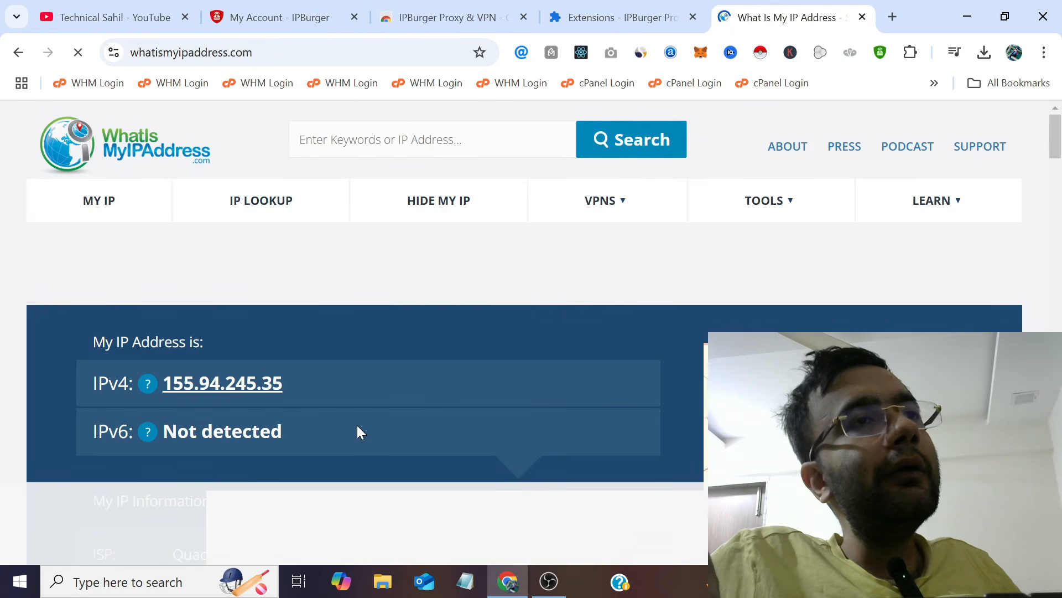
Open a new Incognito window from the Chrome main menu.
click(591, 6)
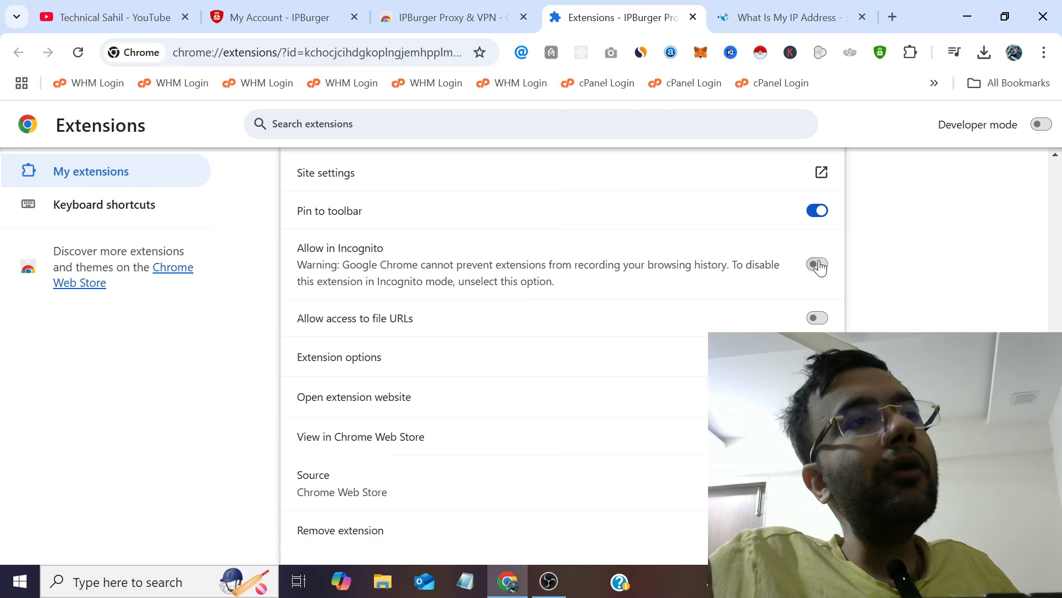
click(1044, 52)
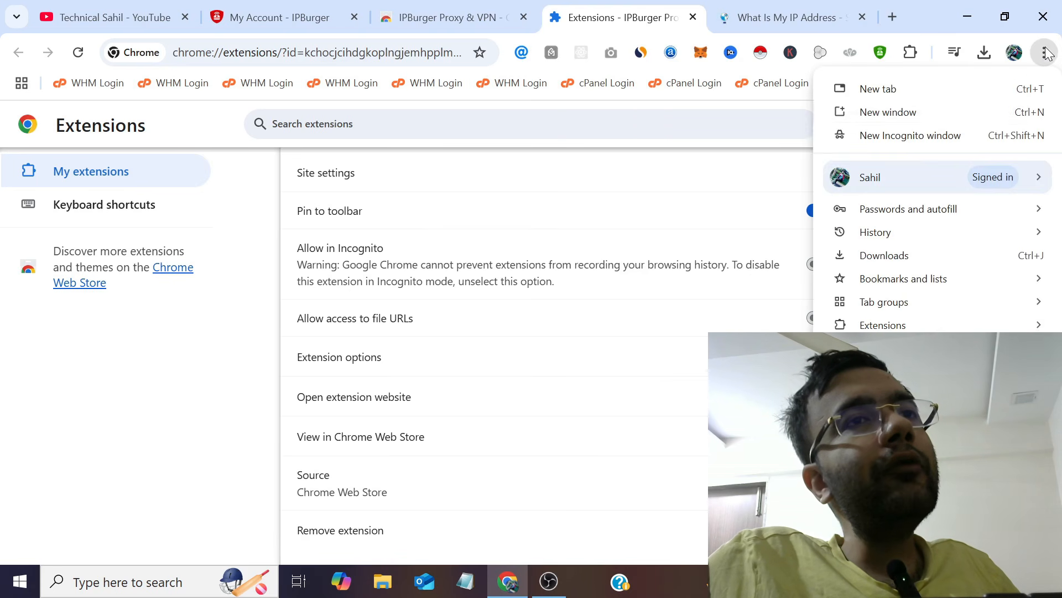
click(968, 132)
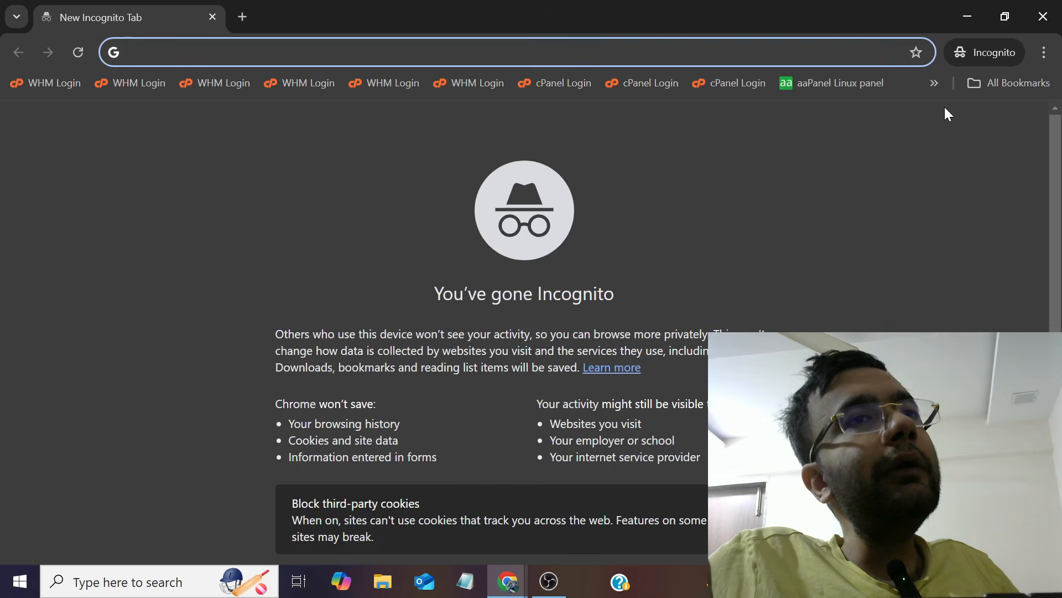
click(967, 7)
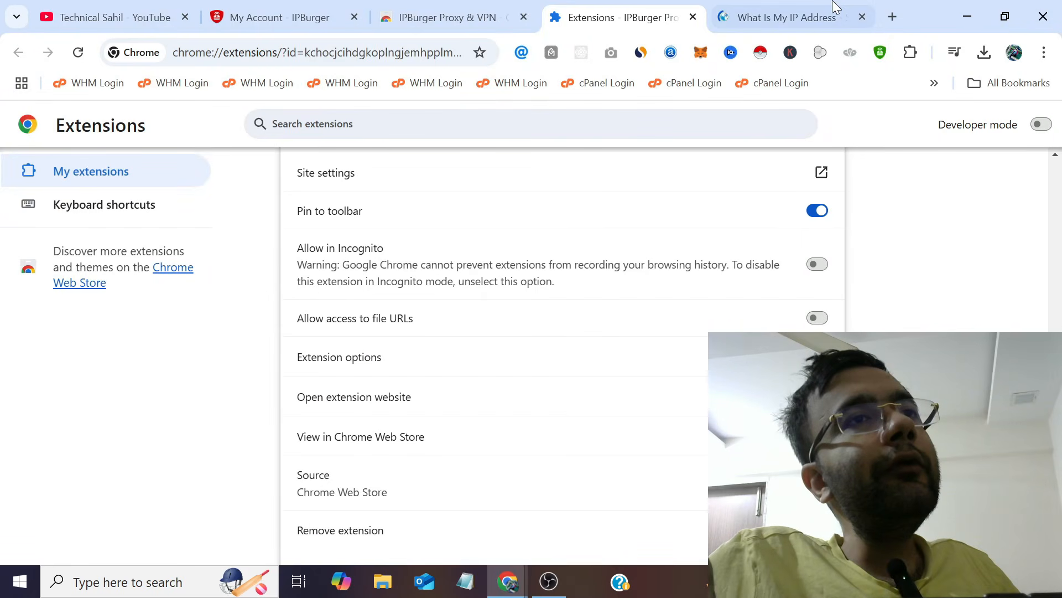
click(791, 17)
click(225, 60)
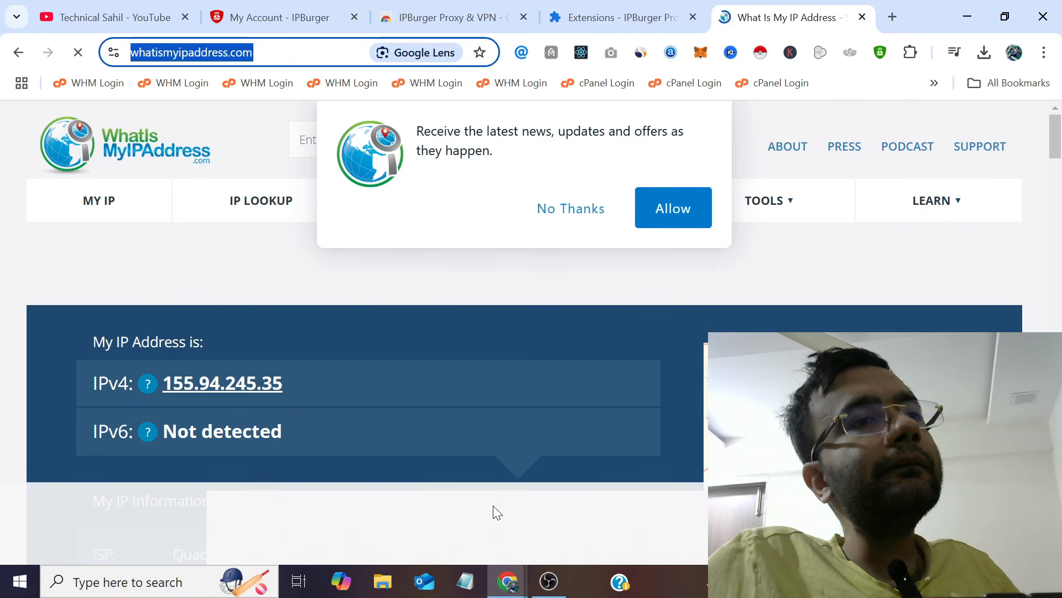
right_click(258, 49)
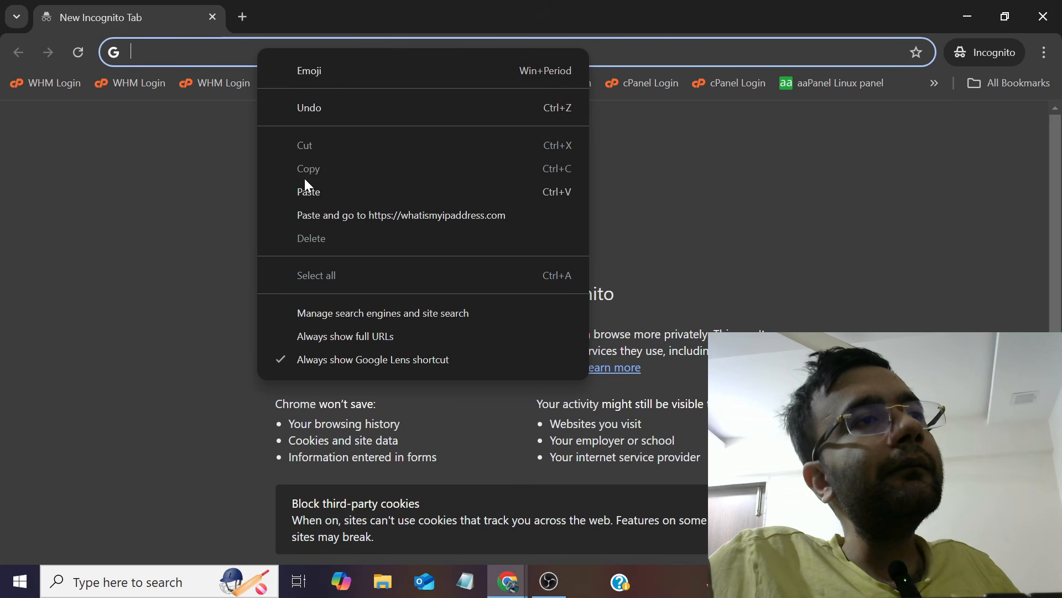
click(282, 215)
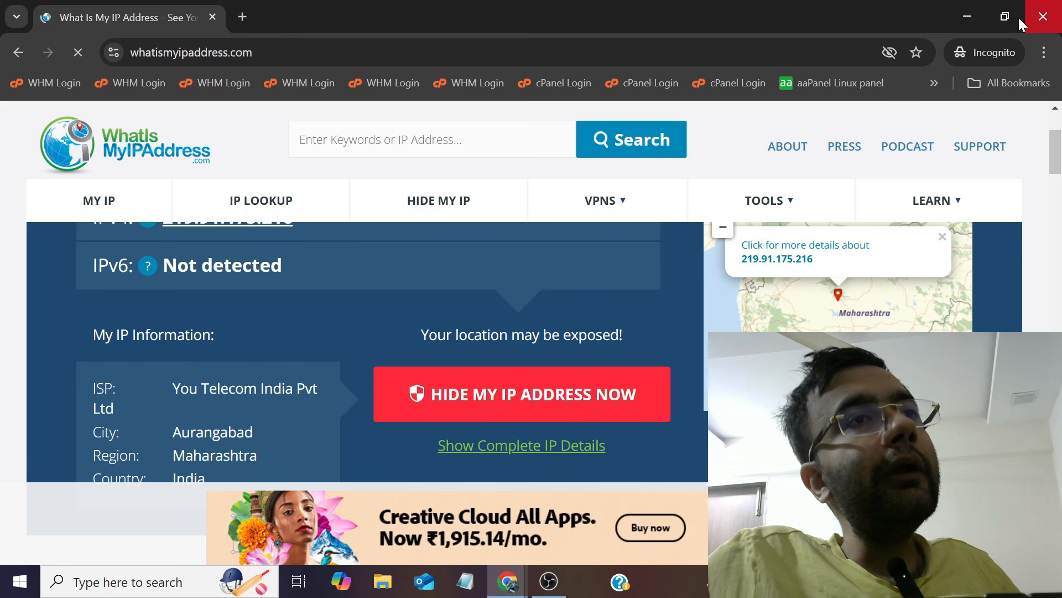
click(1020, 16)
Review the IPBurger Proxy & VPN details: On, version 2.4.26, Allow in Incognito off.
click(582, 16)
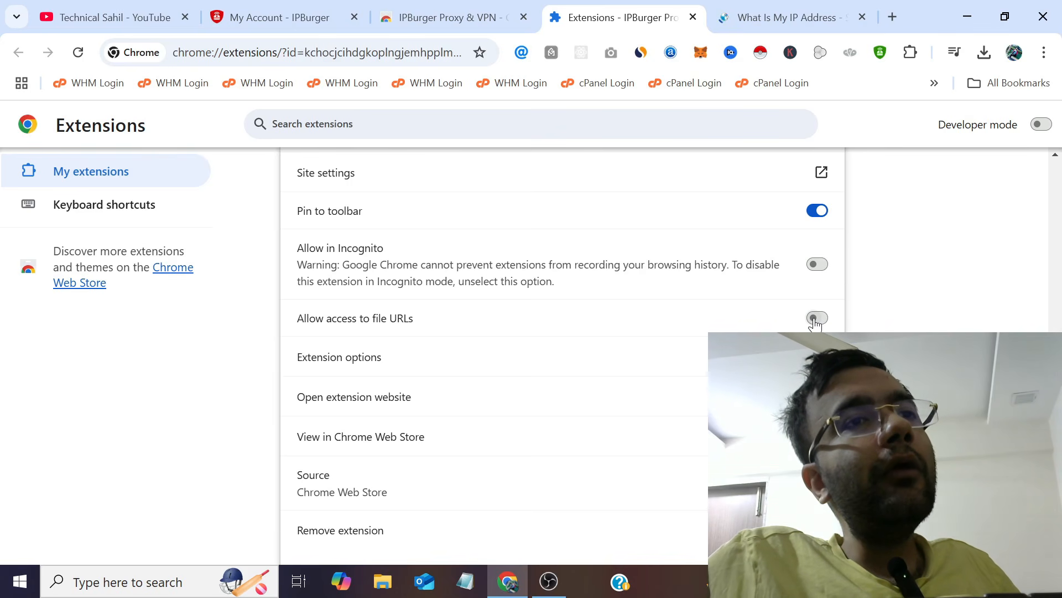
scroll(685, 315, down, 1)
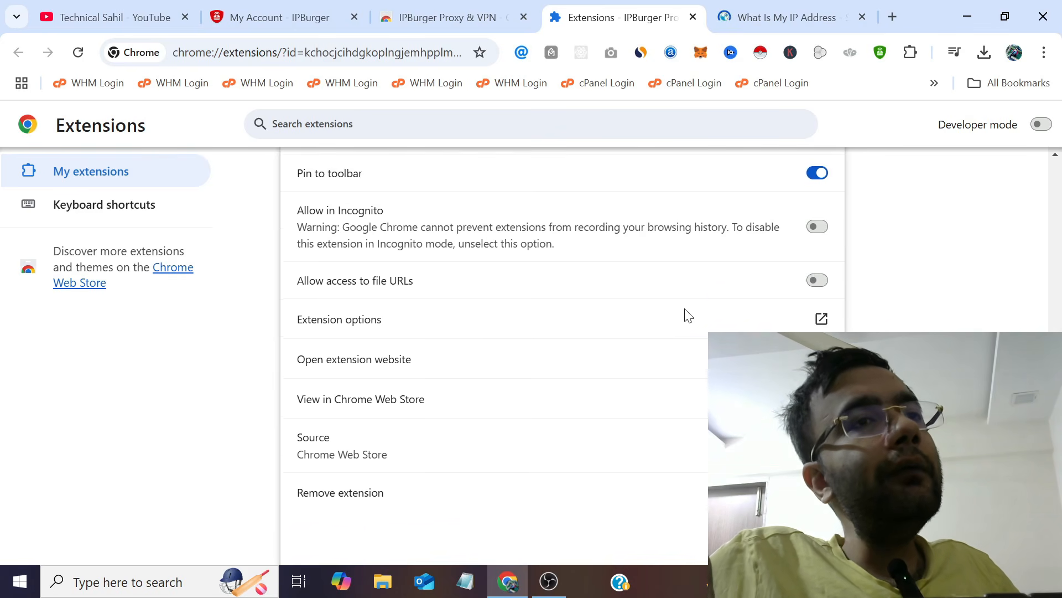
scroll(683, 316, up, 3)
scroll(684, 316, up, 4)
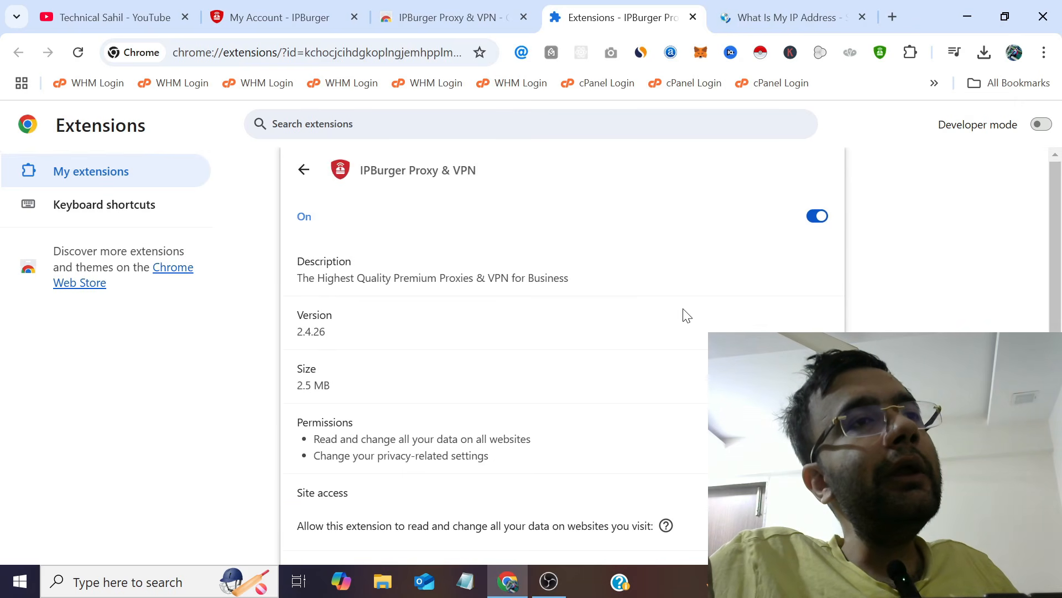
scroll(685, 315, down, 3)
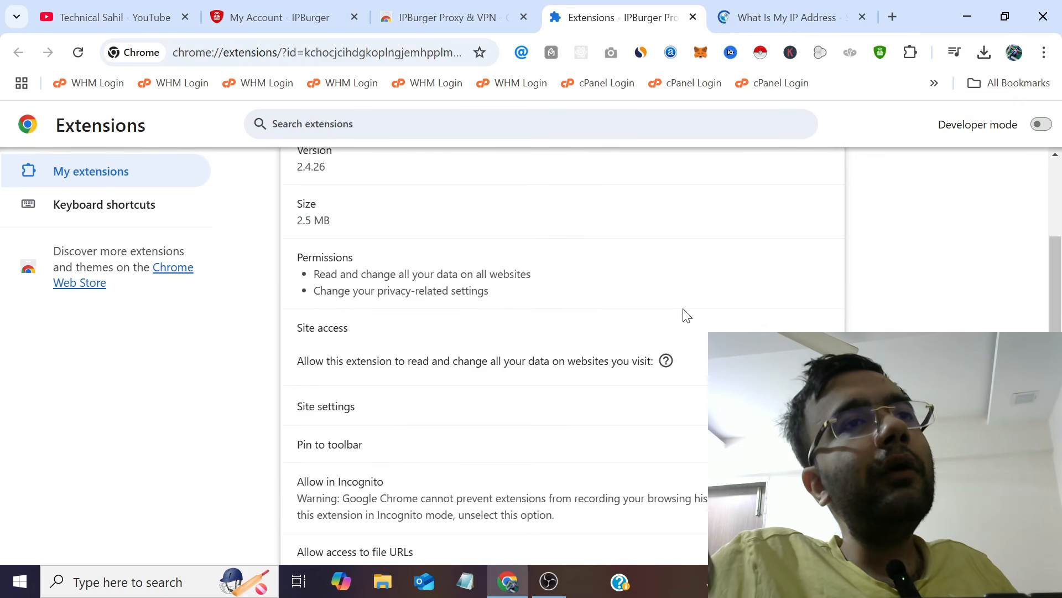